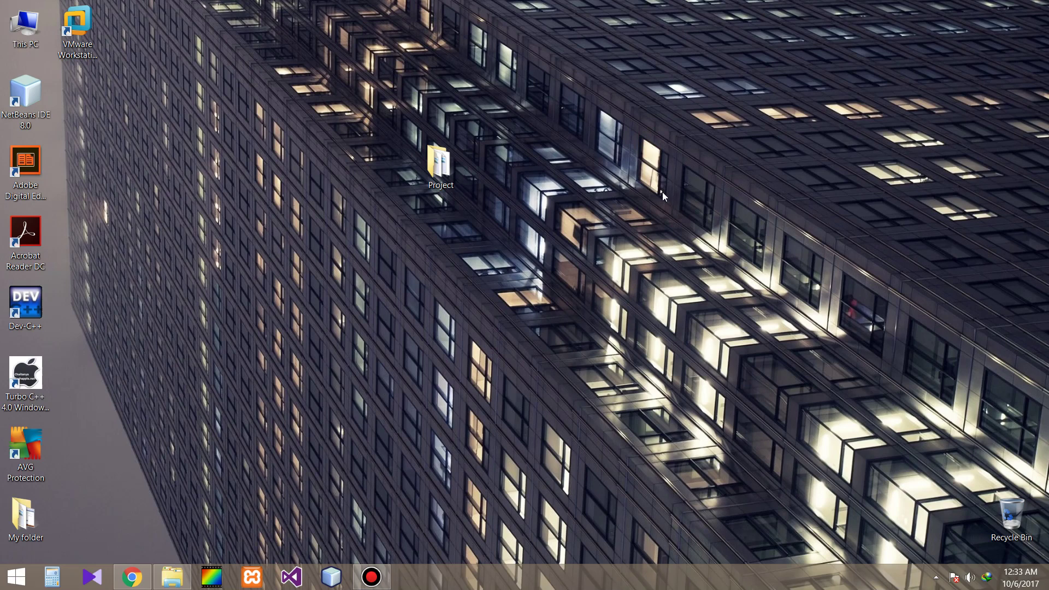
# Open the Project folder on the desktop.
pyautogui.click(447, 169)
pyautogui.doubleClick(446, 166)
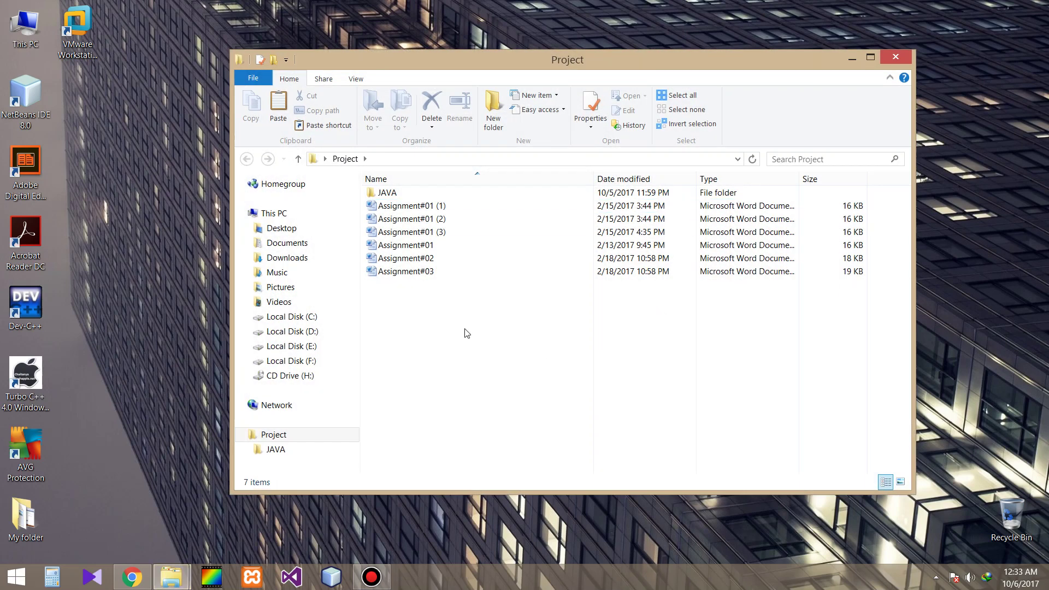
pyautogui.click(420, 260)
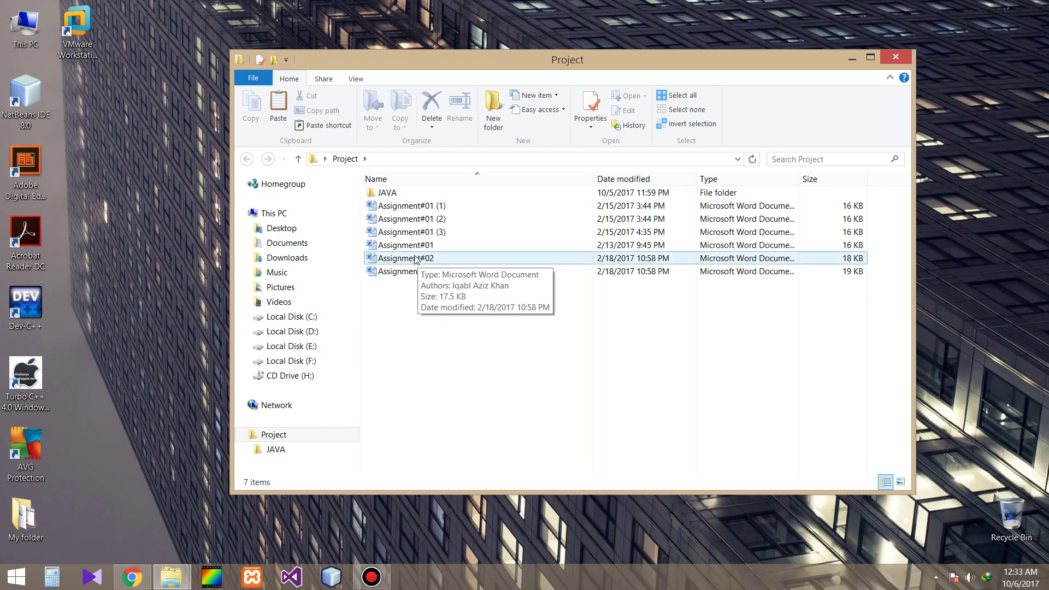
# View the contents of the JAVA subfolder and return to the Project folder.
pyautogui.click(395, 197)
pyautogui.doubleClick(396, 196)
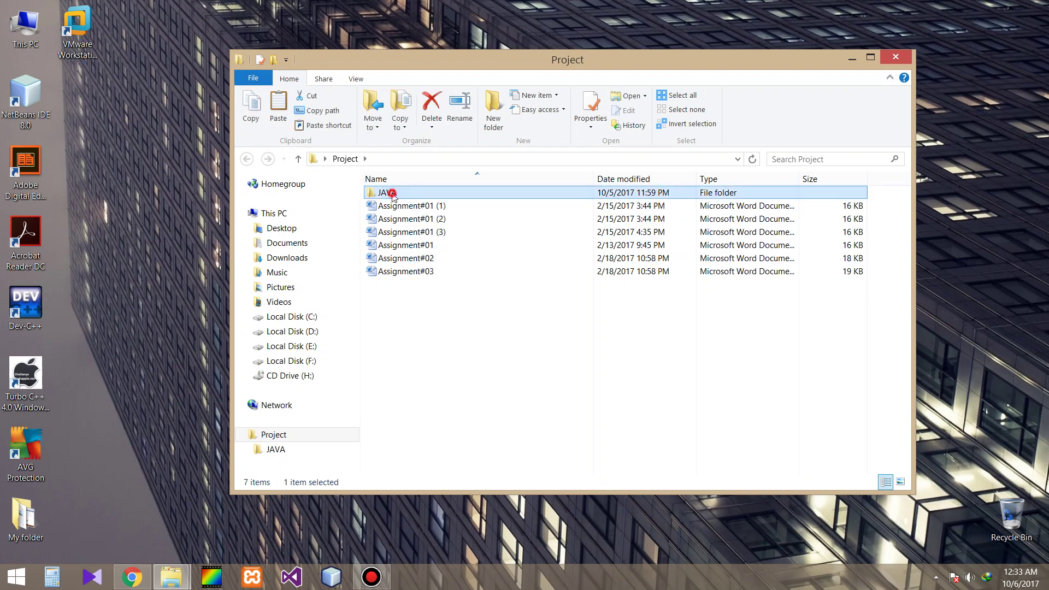
pyautogui.click(404, 219)
pyautogui.click(407, 237)
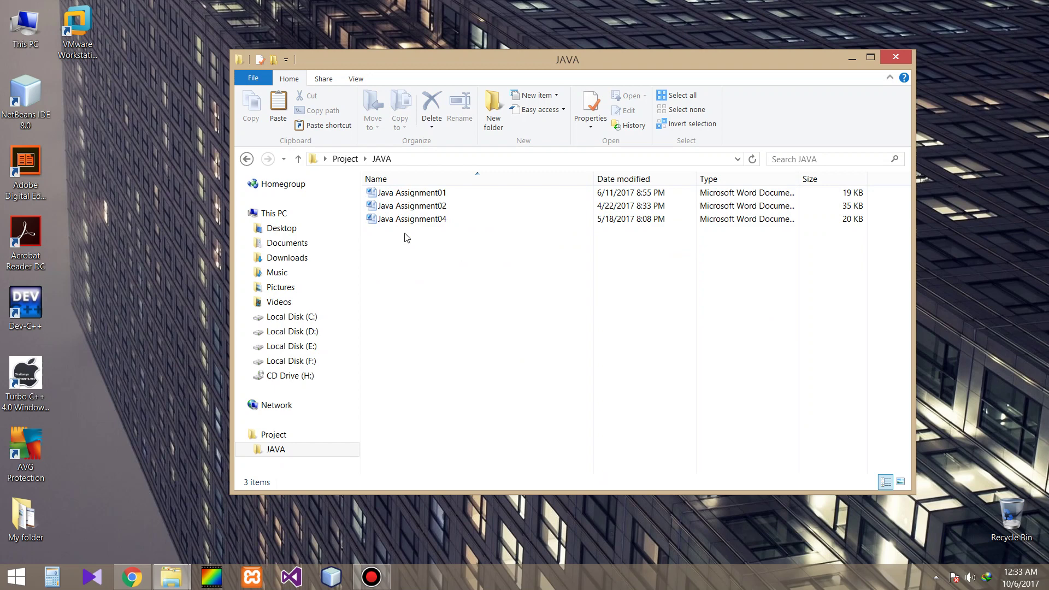
pyautogui.click(247, 159)
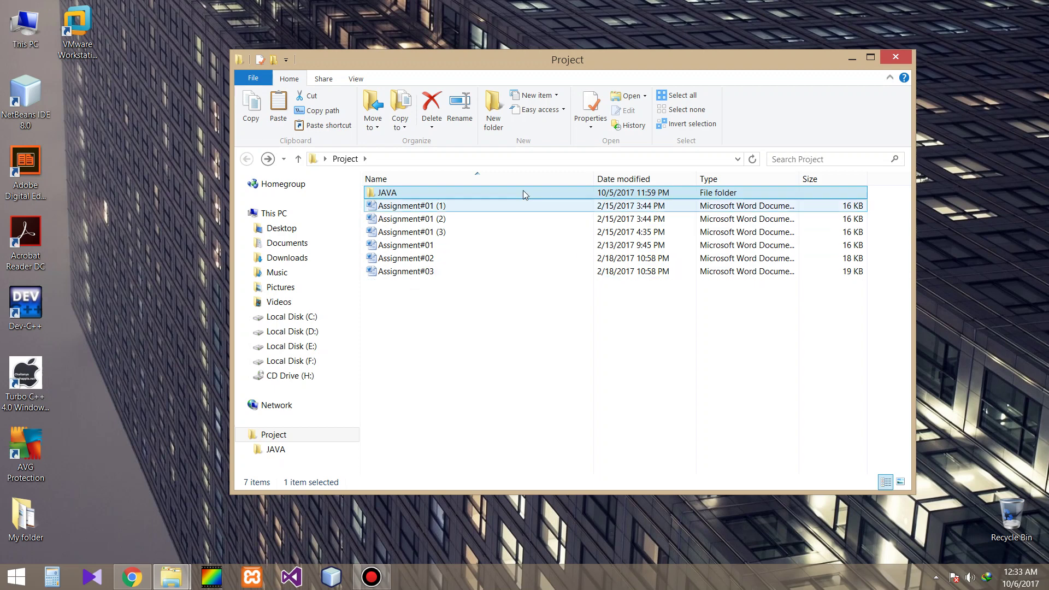
pyautogui.click(503, 325)
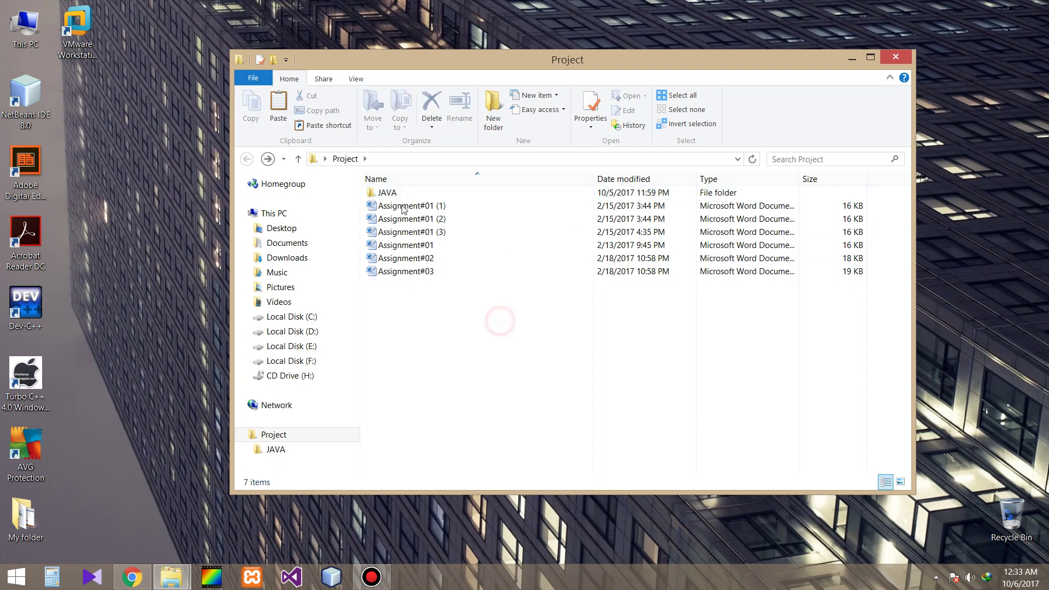
# Set the JAVA folder's Hidden attribute, applying the change to the folder, its subfolders and files.
pyautogui.click(390, 195)
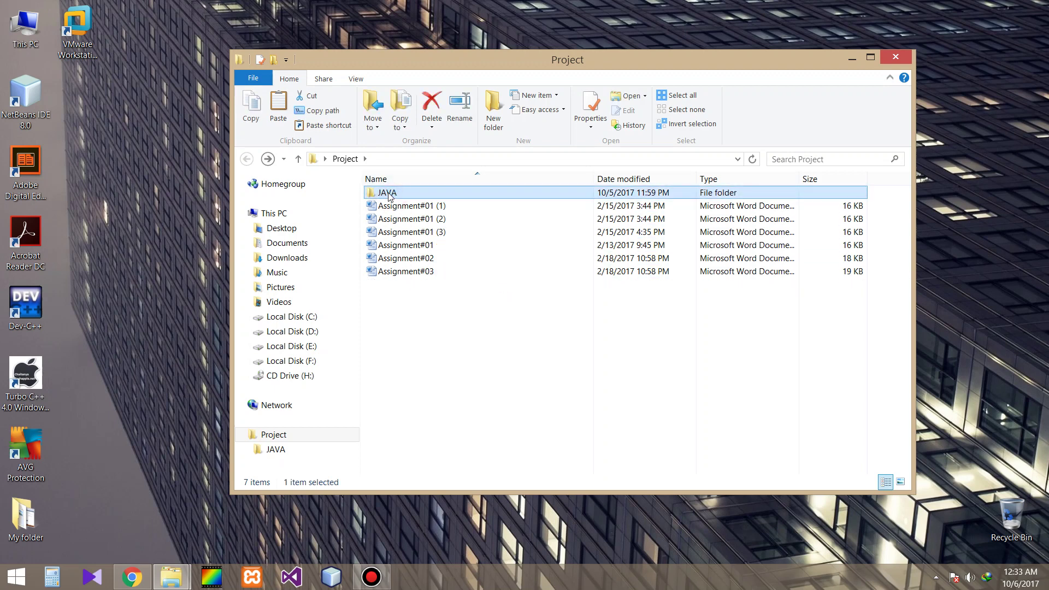
pyautogui.rightClick(390, 194)
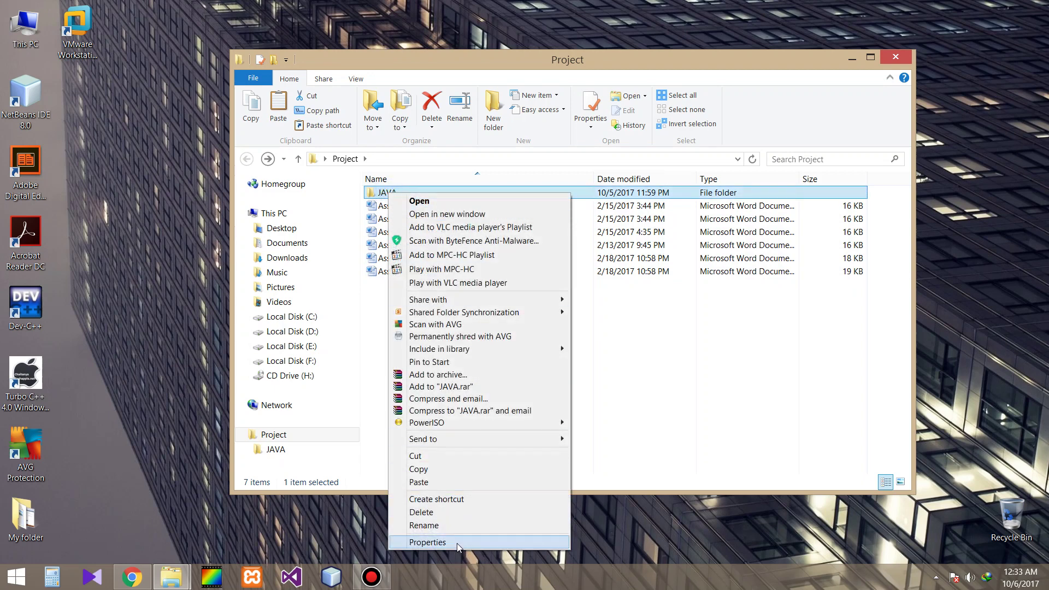
pyautogui.click(458, 542)
pyautogui.moveTo(559, 205); pyautogui.dragTo(676, 120)
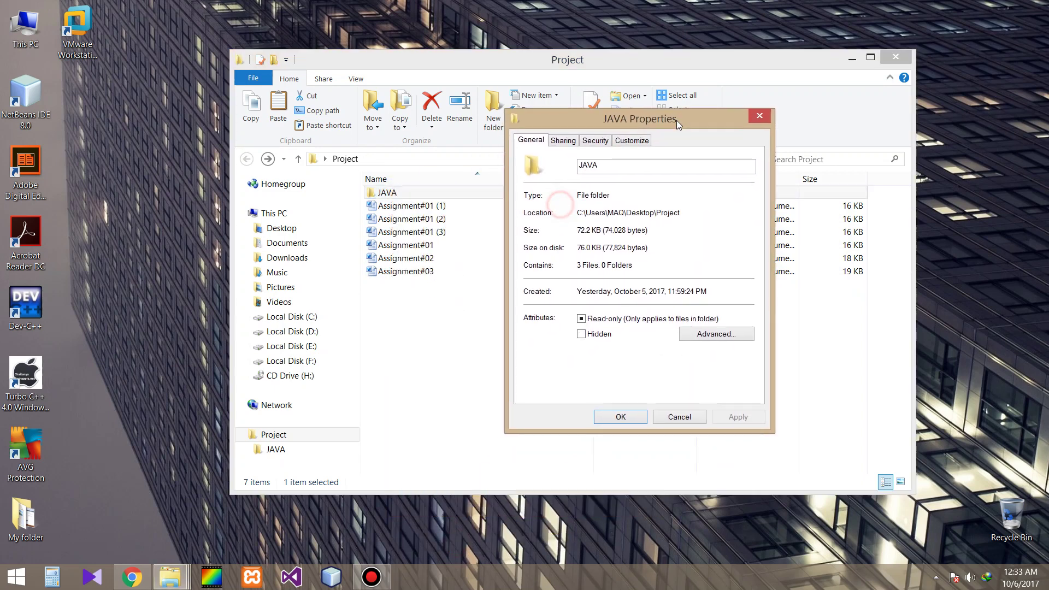
pyautogui.click(582, 334)
pyautogui.click(739, 418)
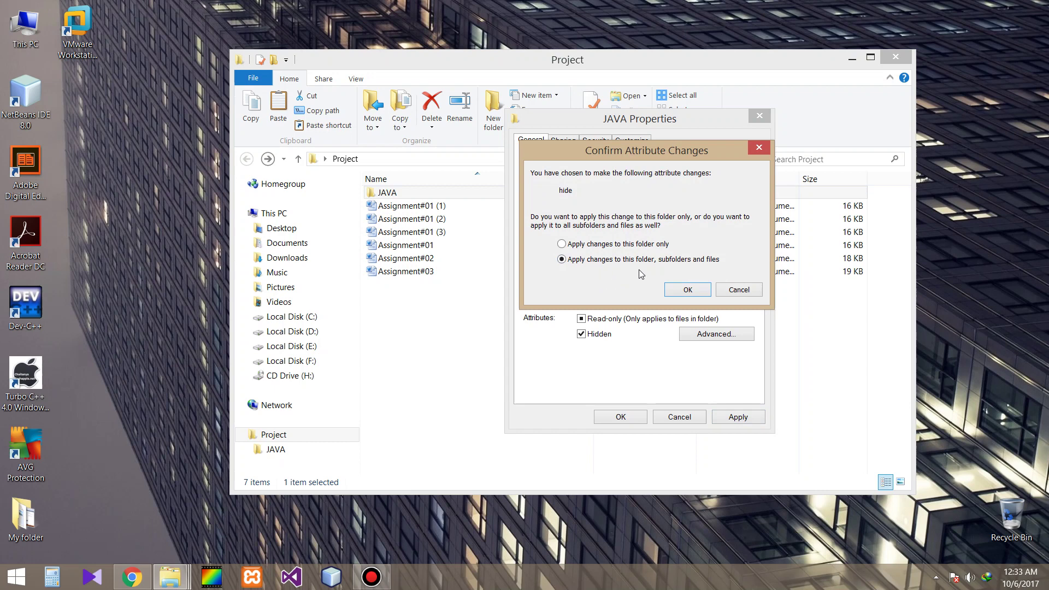
pyautogui.click(676, 291)
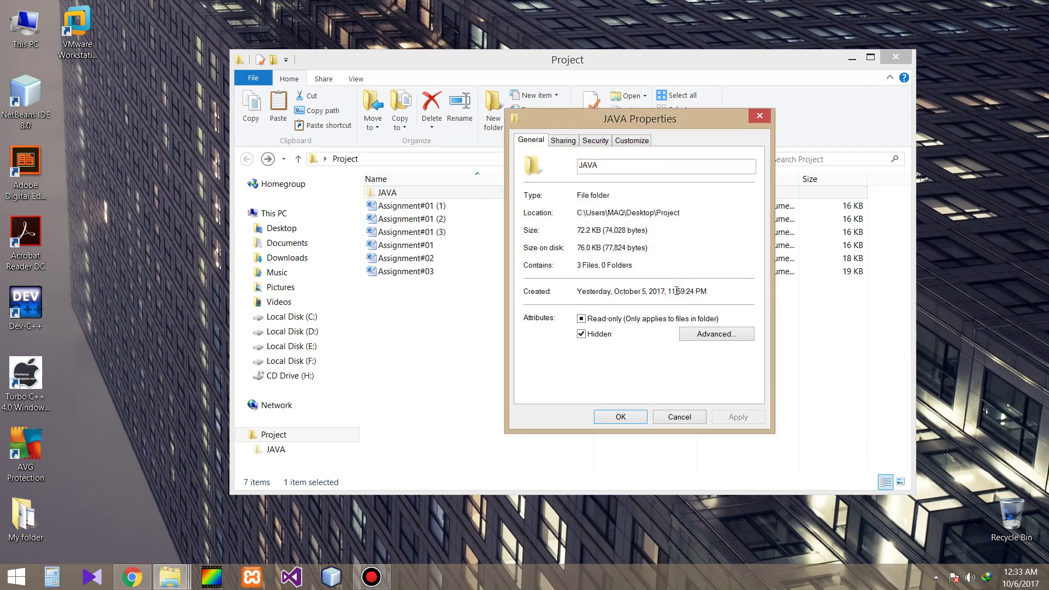
pyautogui.click(617, 421)
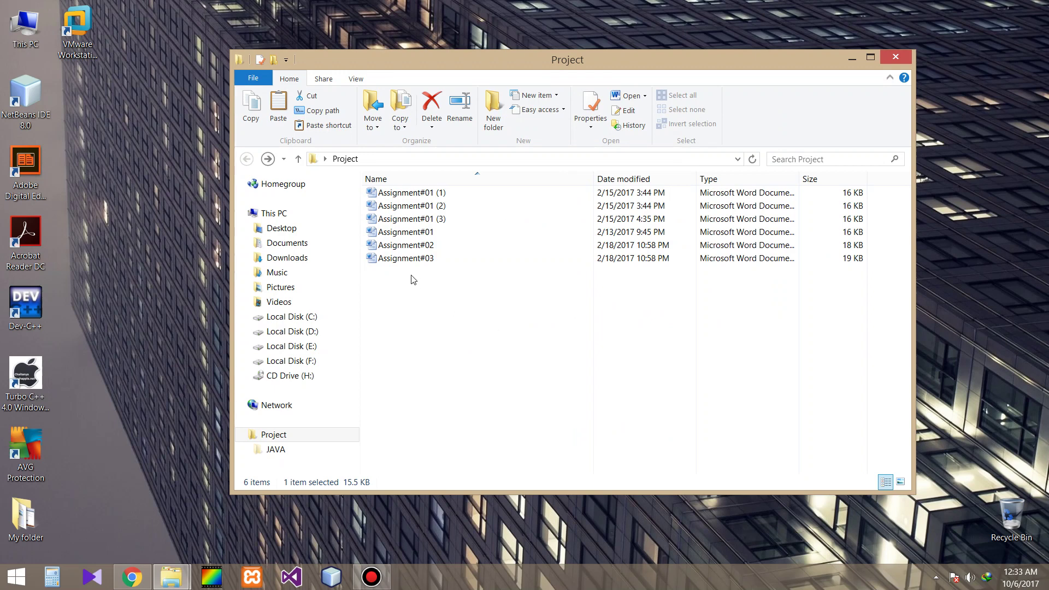
# Set the Hidden attribute on the Assignment#01, Assignment#02 and Assignment#03 documents together.
pyautogui.moveTo(411, 274); pyautogui.dragTo(414, 235)
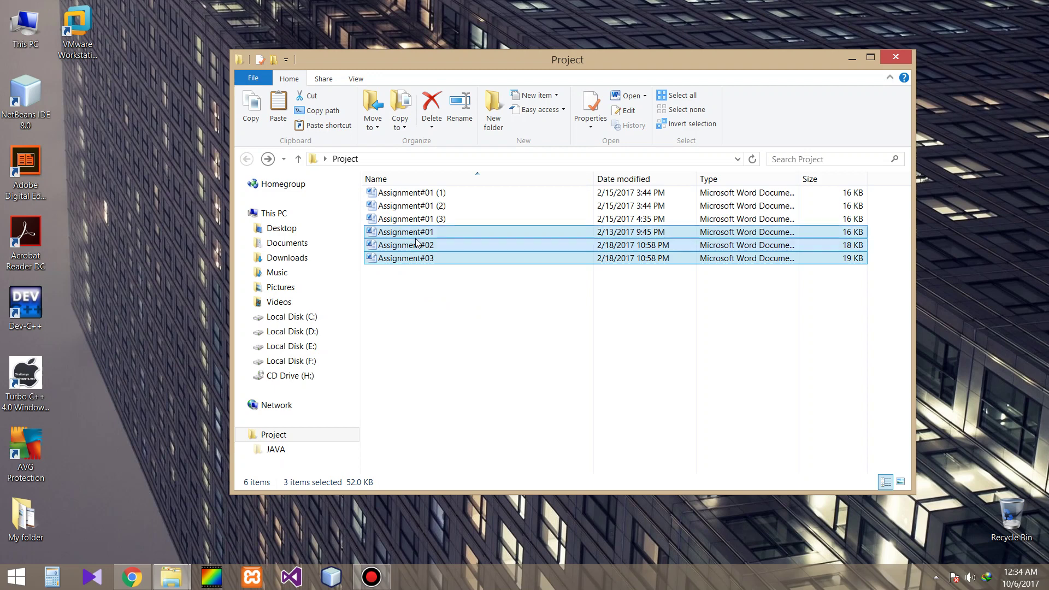
pyautogui.rightClick(415, 238)
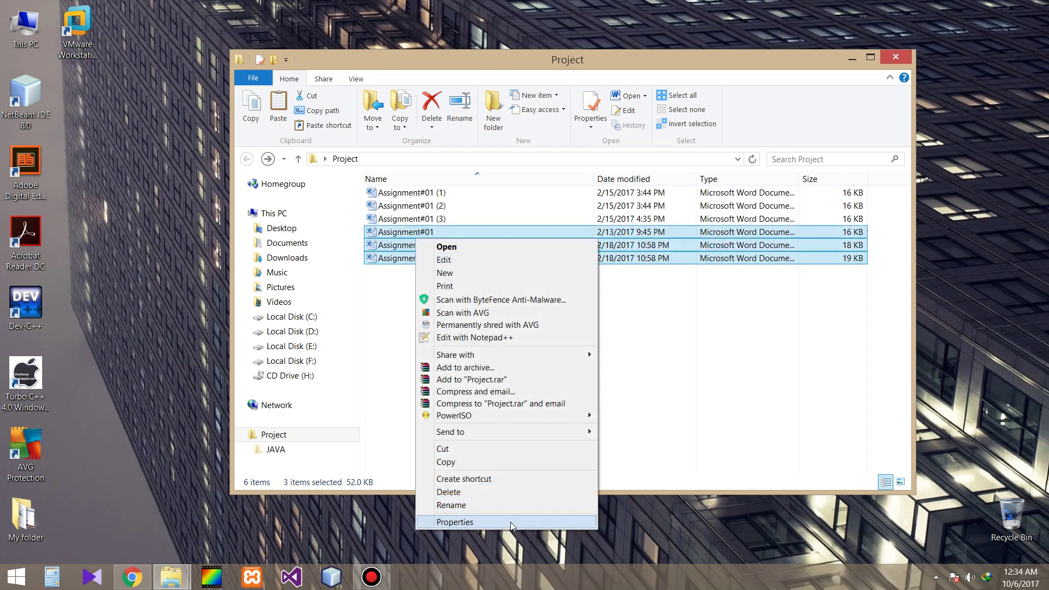
pyautogui.click(475, 522)
pyautogui.moveTo(570, 221); pyautogui.dragTo(593, 161)
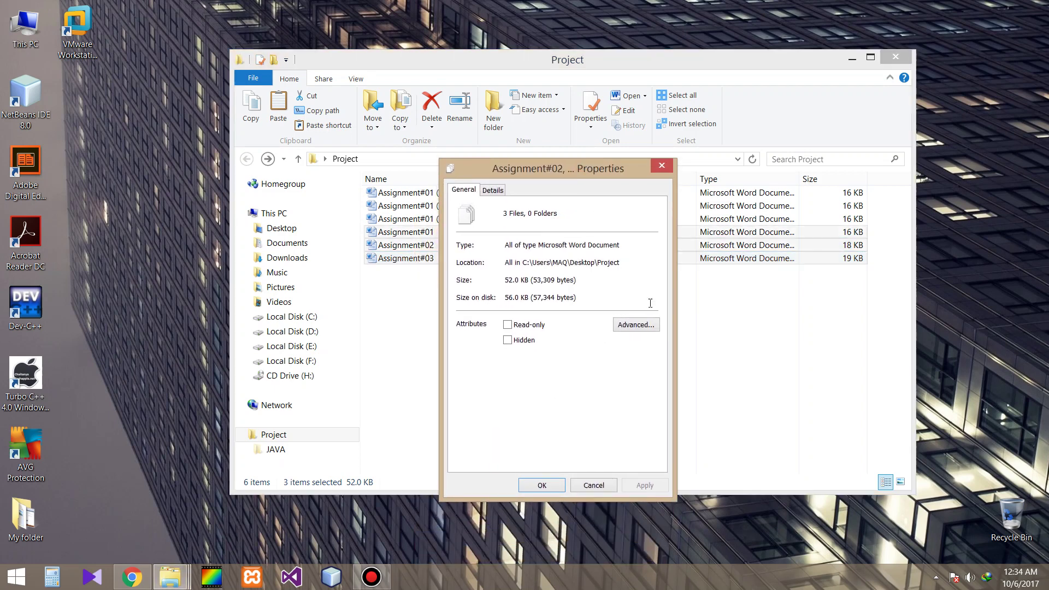
pyautogui.click(524, 343)
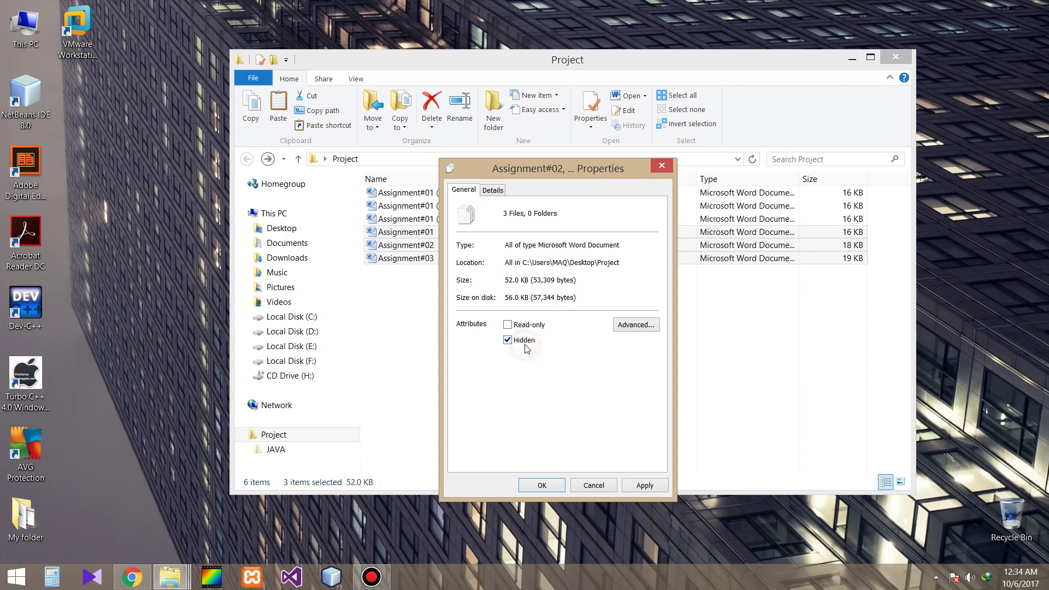
pyautogui.click(654, 487)
pyautogui.click(545, 482)
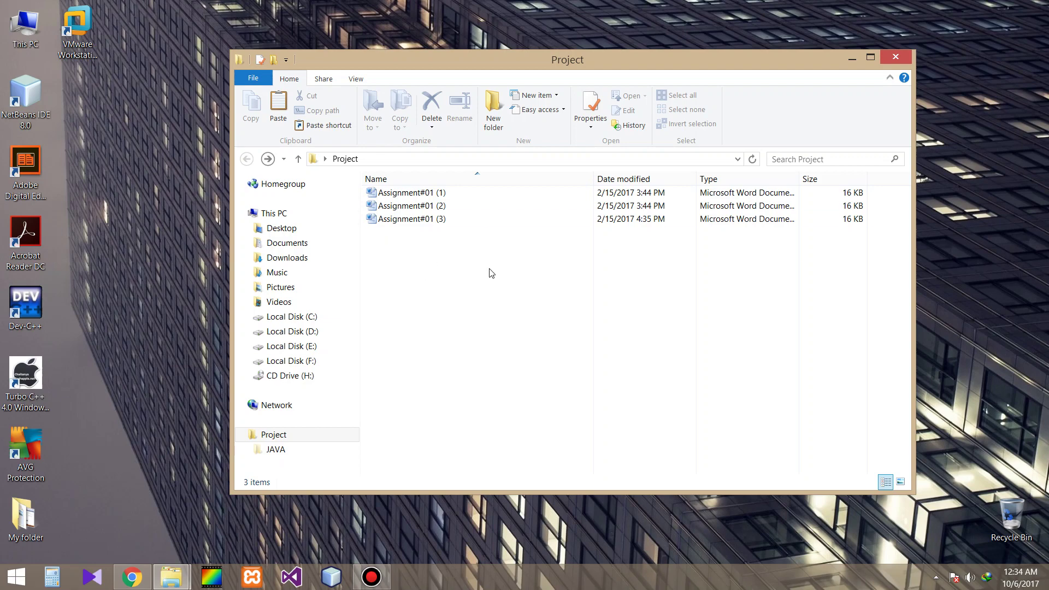
# Close and reopen the Project folder, and set its folder options to show hidden files, folders, and drives.
pyautogui.click(898, 61)
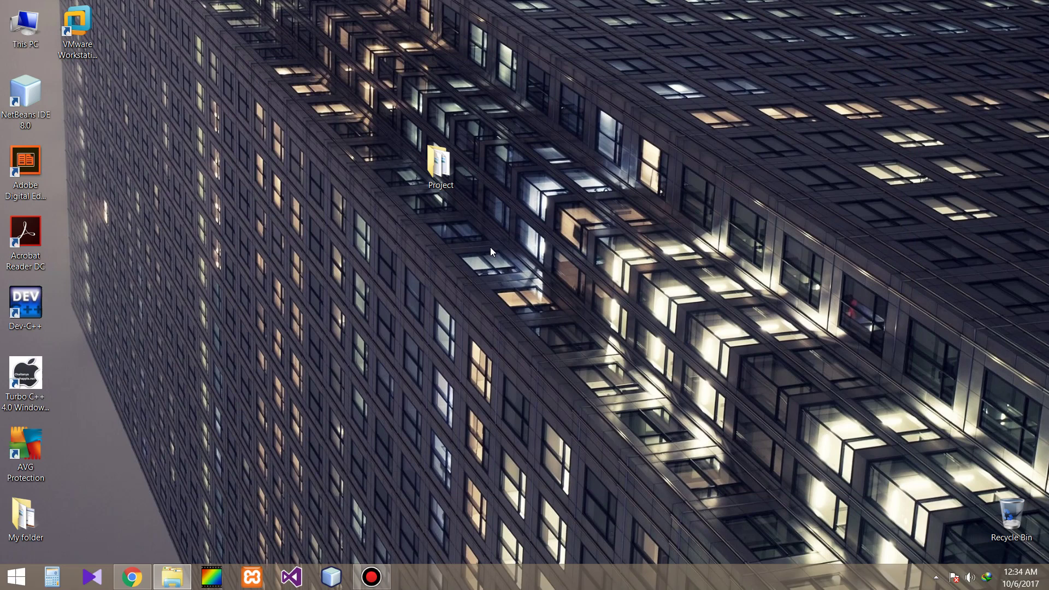
pyautogui.doubleClick(444, 189)
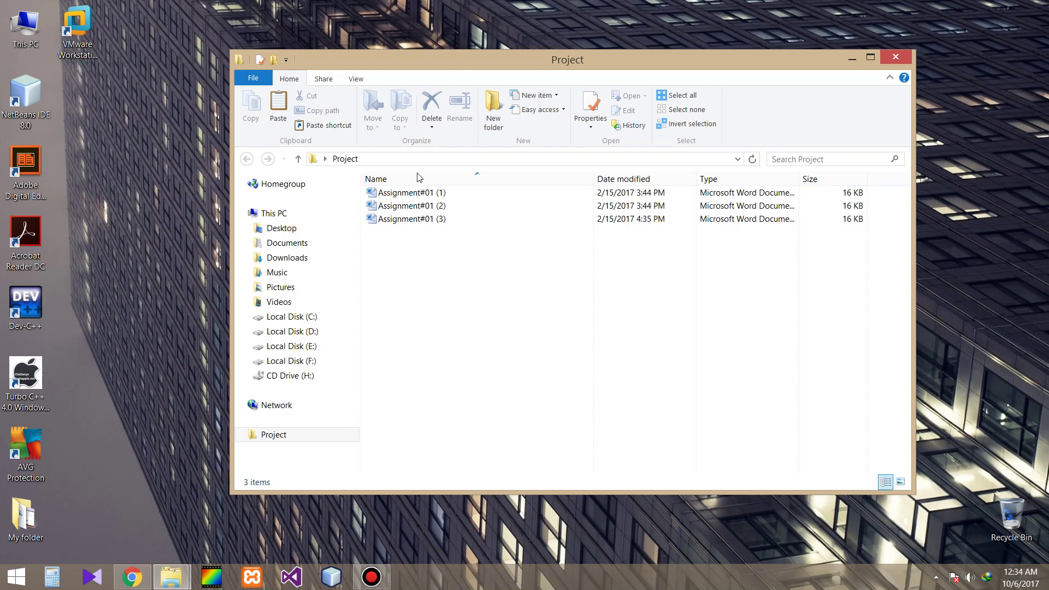
pyautogui.click(356, 79)
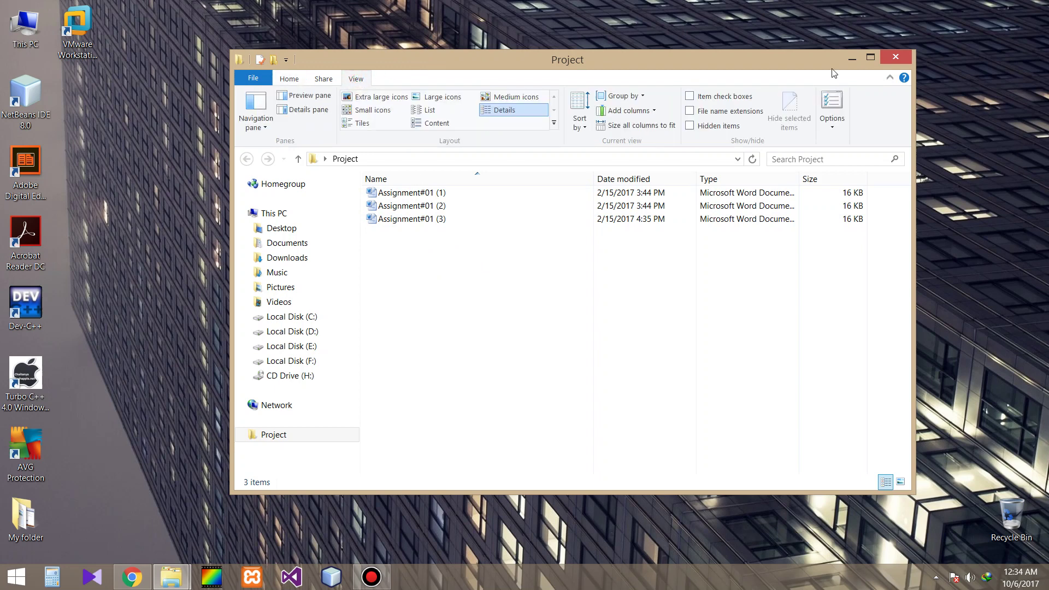
pyautogui.click(832, 104)
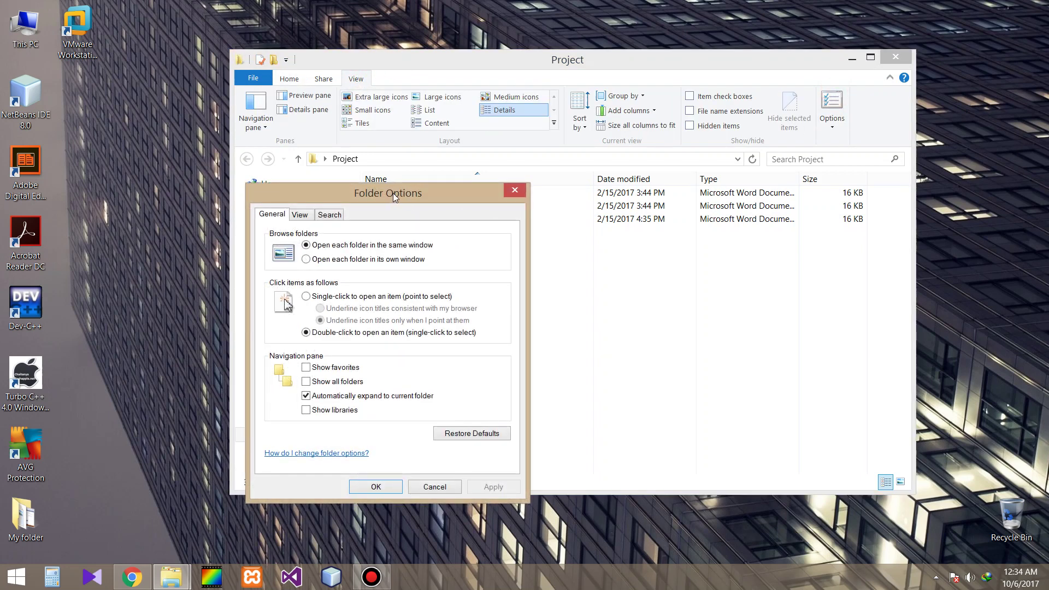
pyautogui.moveTo(393, 193); pyautogui.dragTo(788, 162)
pyautogui.click(694, 185)
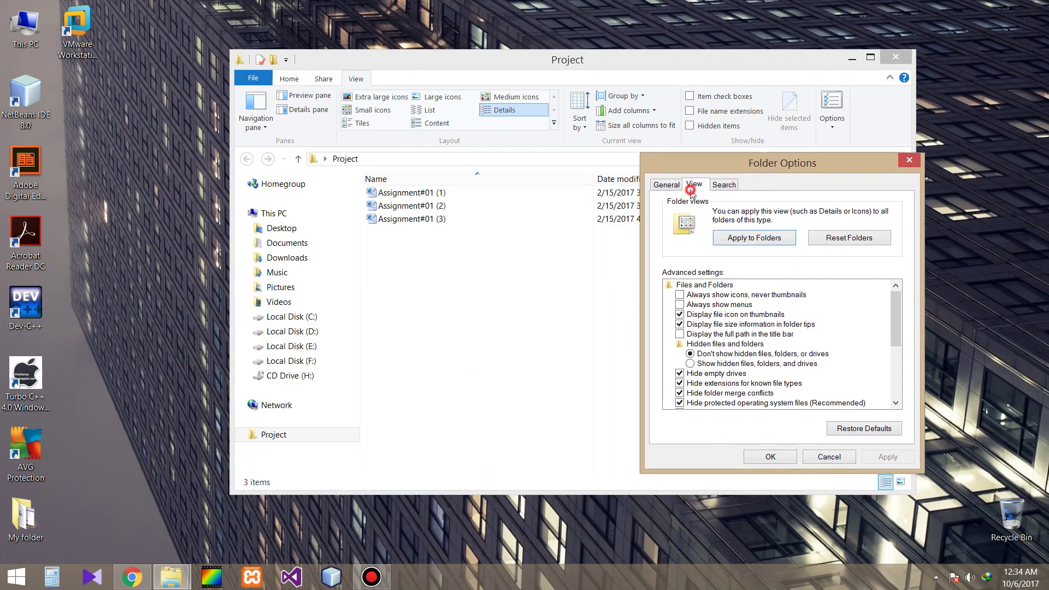
pyautogui.click(727, 364)
pyautogui.click(889, 457)
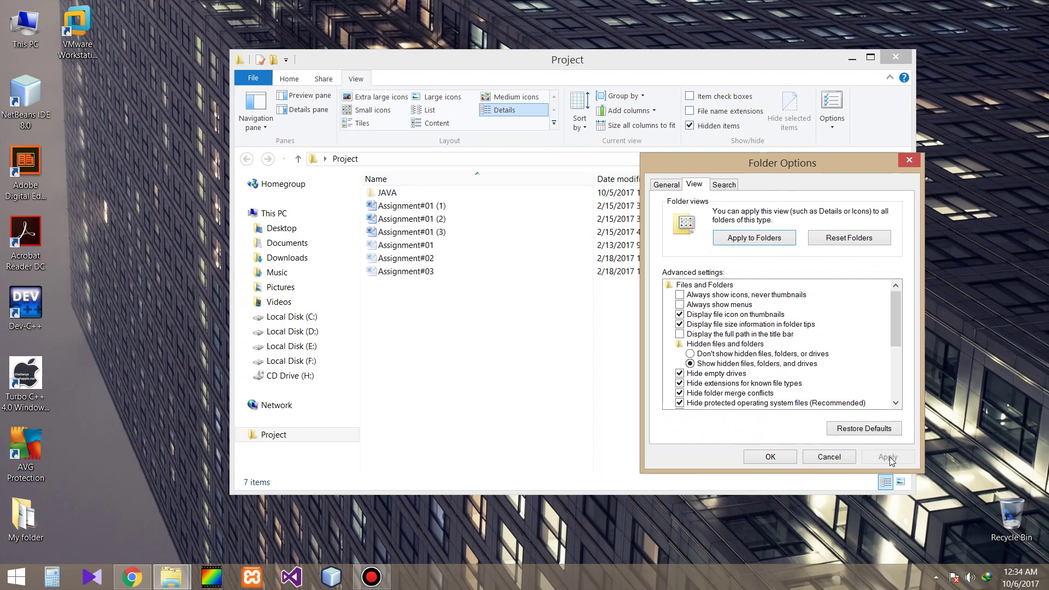
pyautogui.click(769, 457)
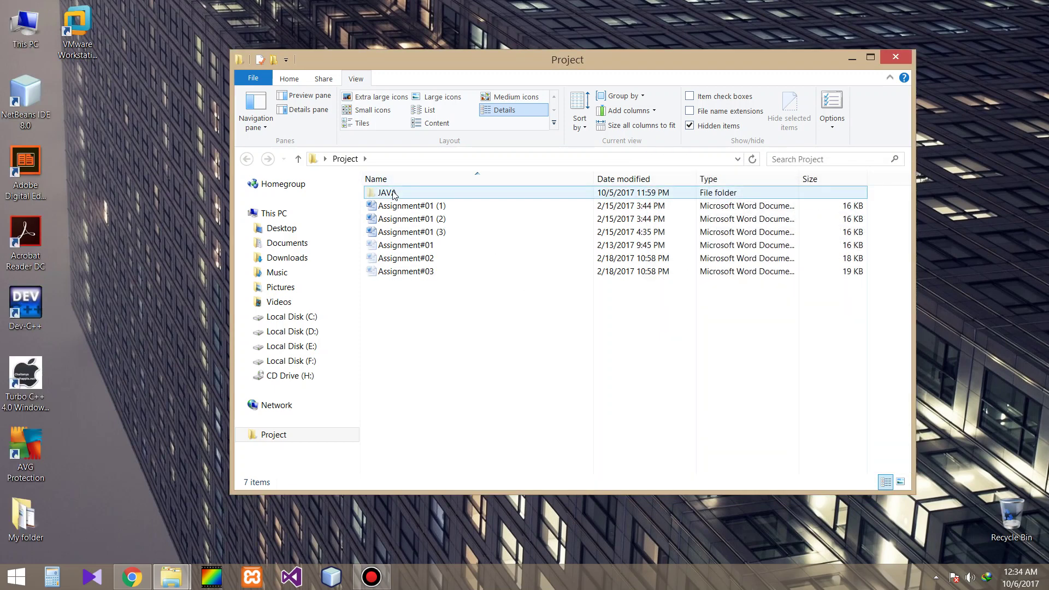
pyautogui.click(394, 194)
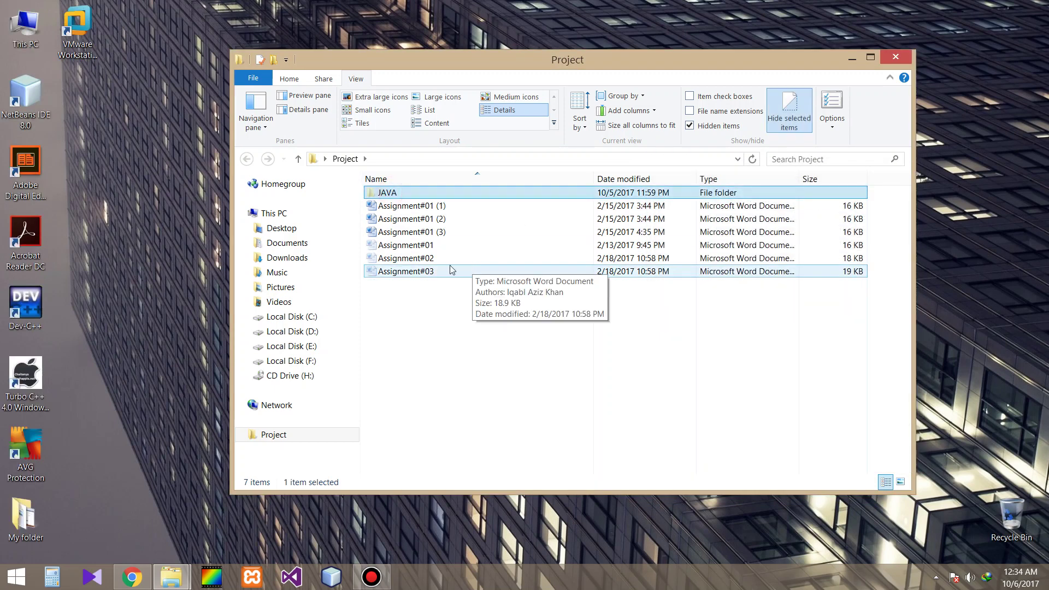
pyautogui.click(422, 323)
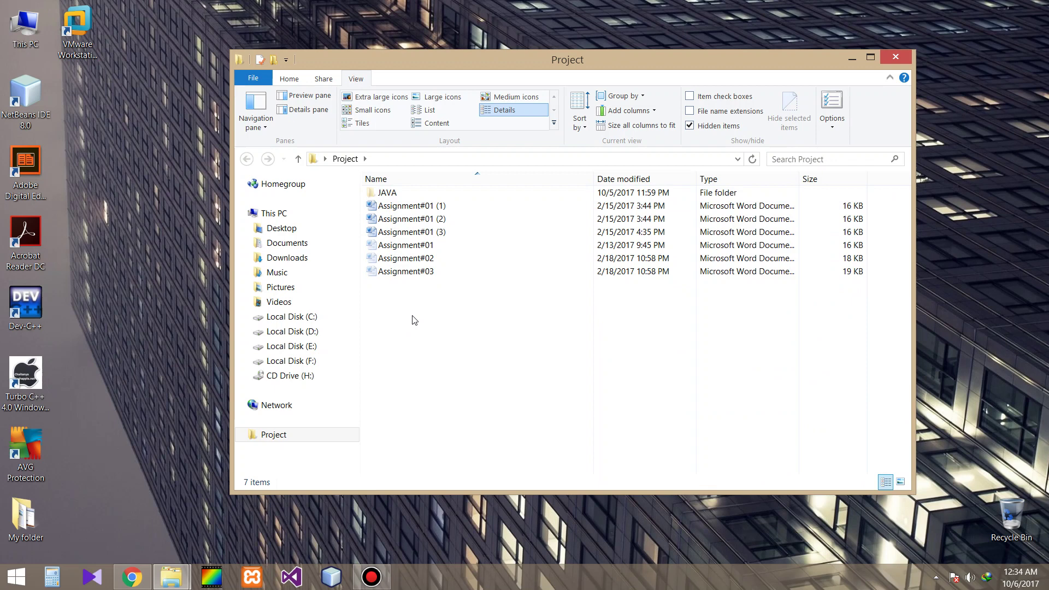
# Change the folder options to "Don't show hidden files, folders, or drives".
pyautogui.click(832, 104)
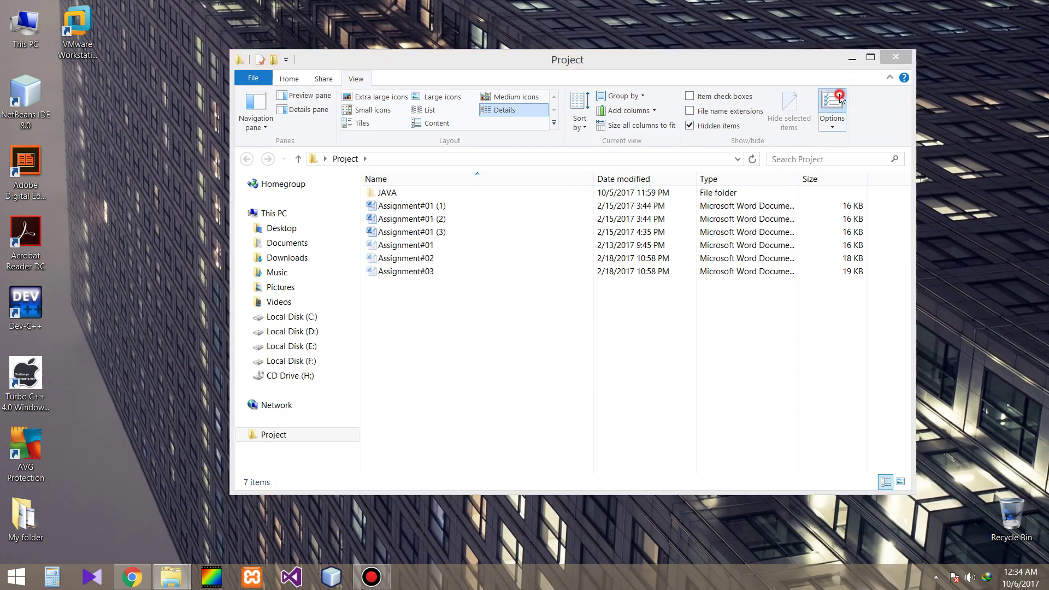
pyautogui.moveTo(500, 195); pyautogui.dragTo(820, 187)
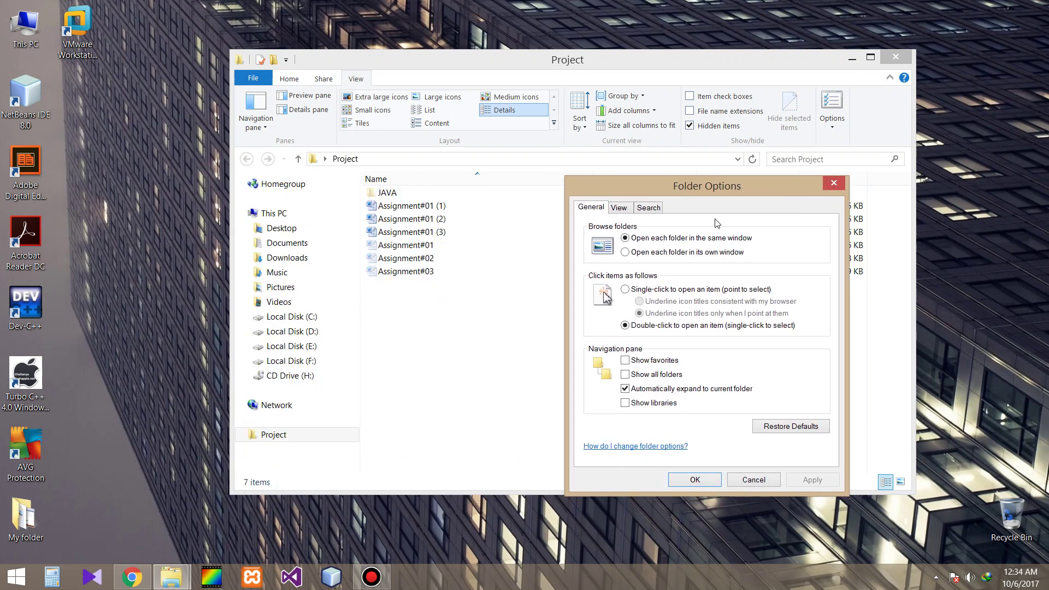
pyautogui.click(619, 207)
pyautogui.click(631, 377)
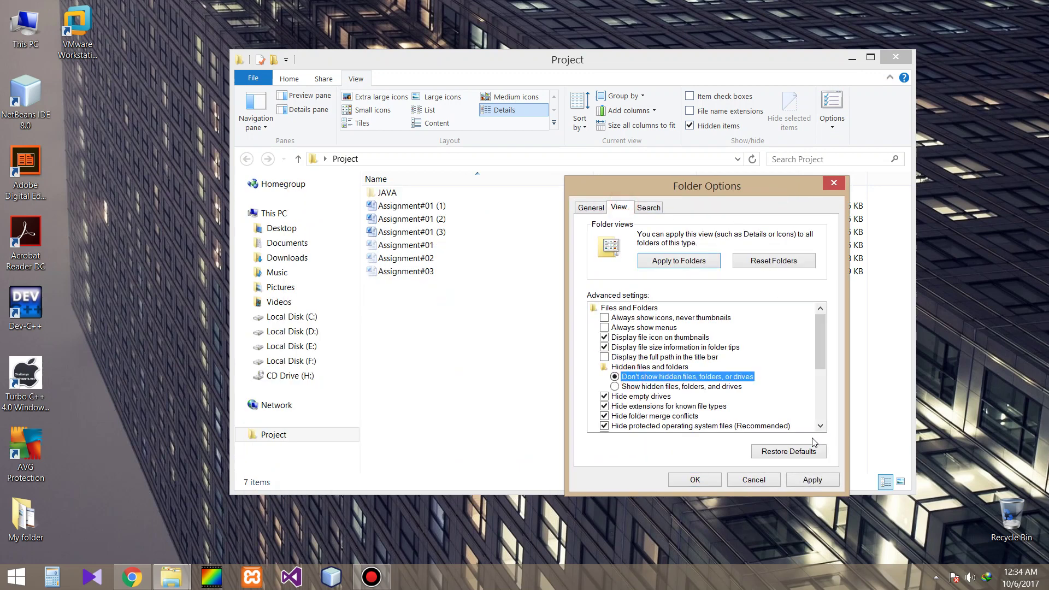
pyautogui.click(813, 479)
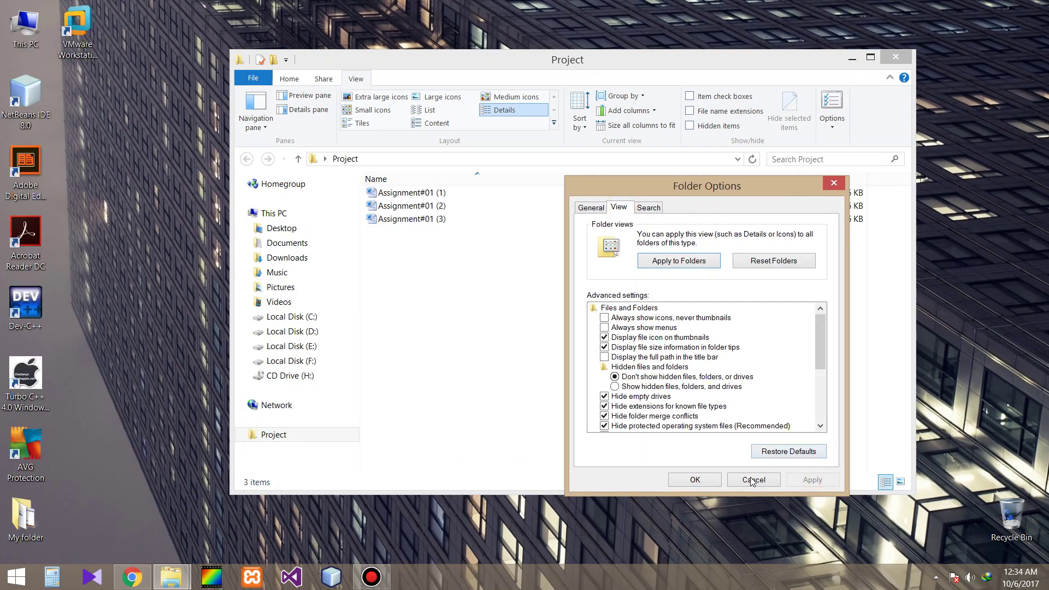
pyautogui.click(706, 482)
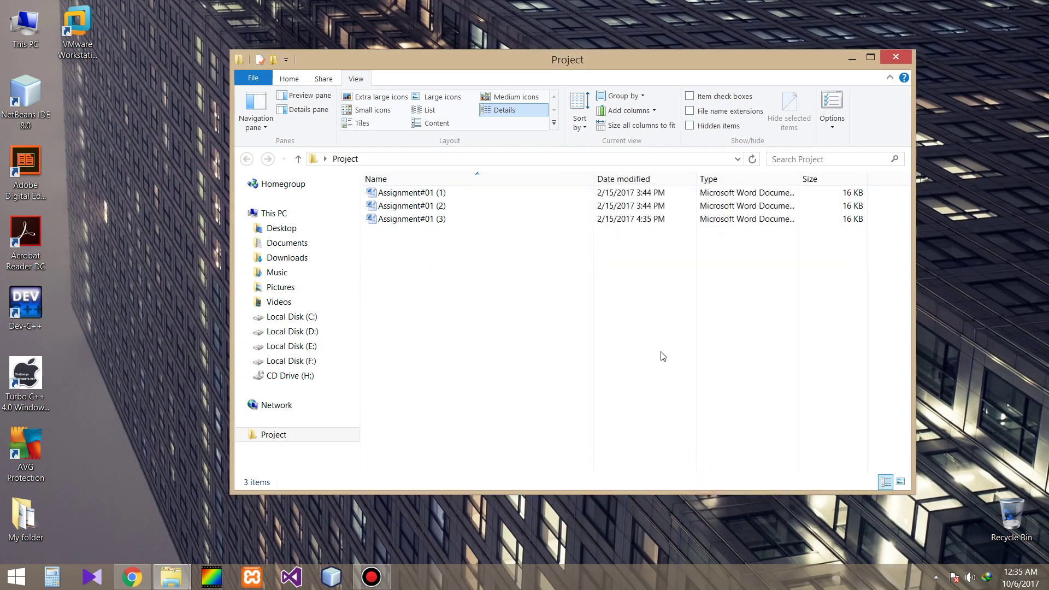
# Switch the folder options back to "Show hidden files, folders, and drives" and close the dialog.
pyautogui.click(832, 104)
pyautogui.moveTo(355, 193); pyautogui.dragTo(789, 186)
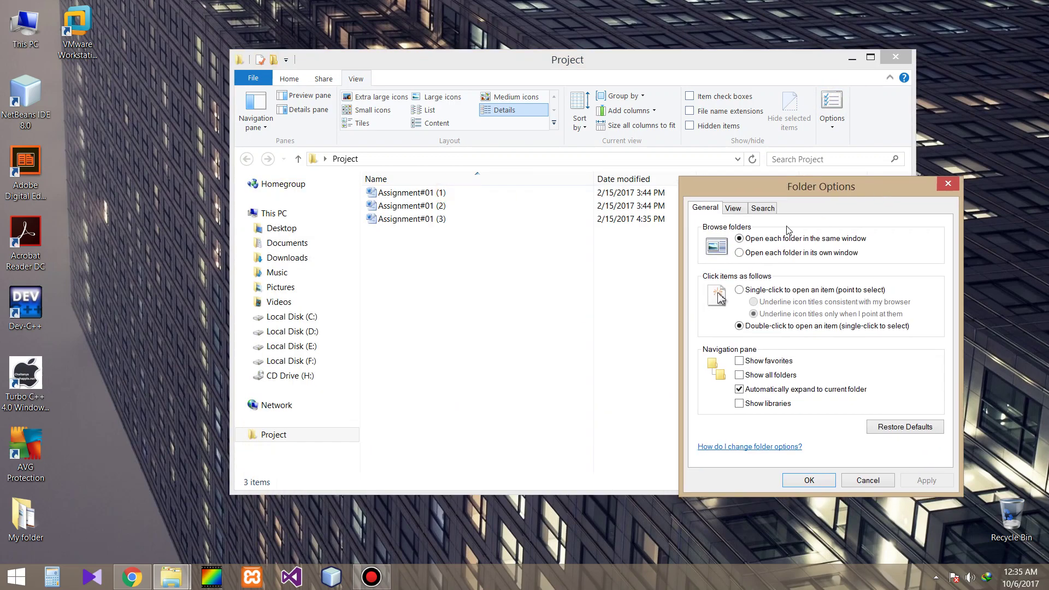
pyautogui.click(733, 208)
pyautogui.click(751, 387)
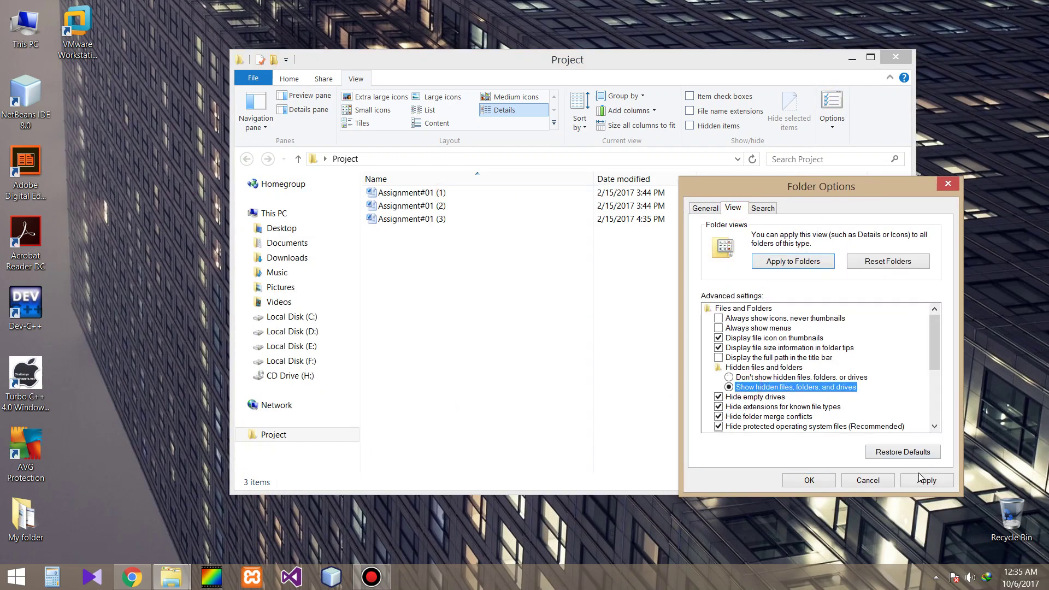
pyautogui.click(927, 480)
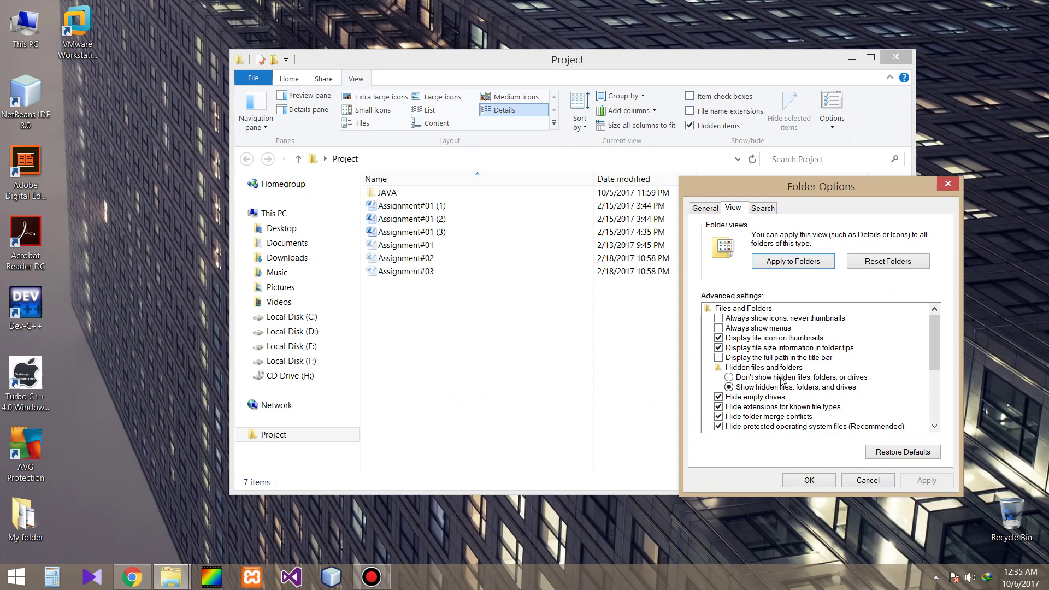
pyautogui.click(863, 483)
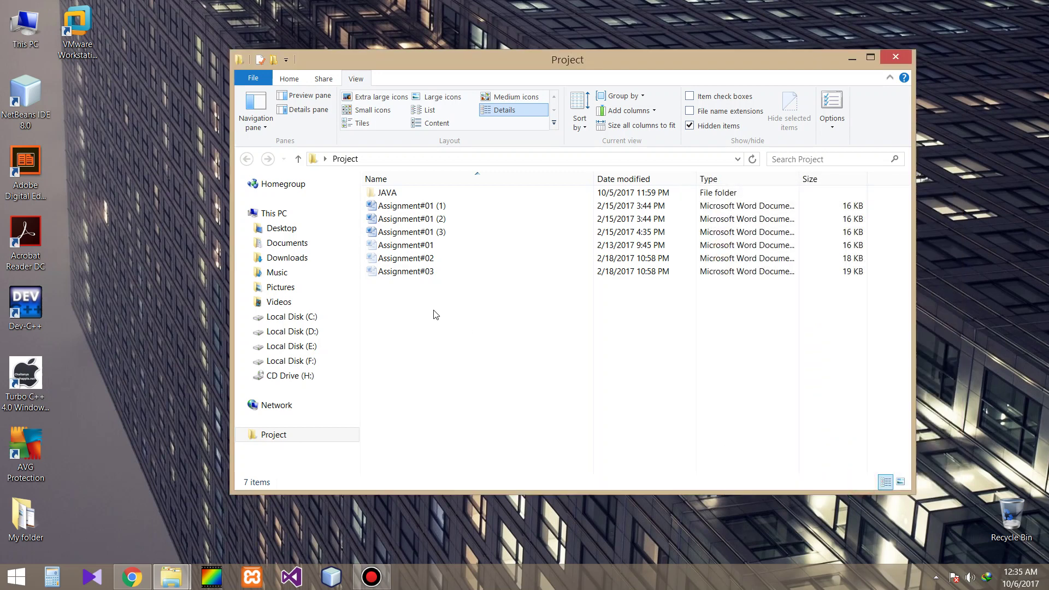
# Clear the Hidden attribute from the Assignment#01, Assignment#02 and Assignment#03 documents together, and apply the change.
pyautogui.moveTo(414, 289); pyautogui.dragTo(413, 251)
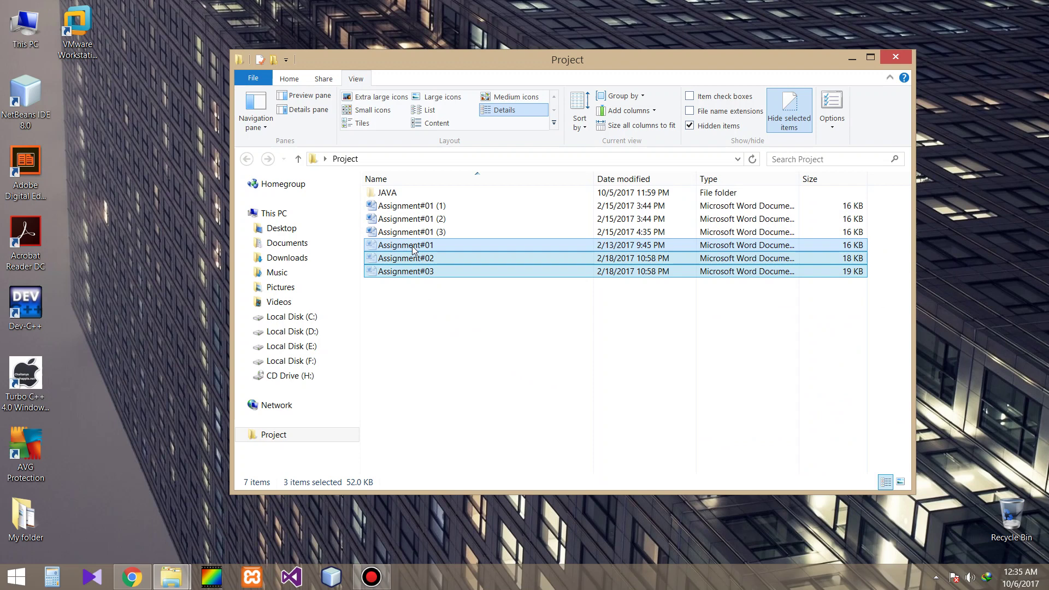
pyautogui.rightClick(413, 251)
pyautogui.click(465, 530)
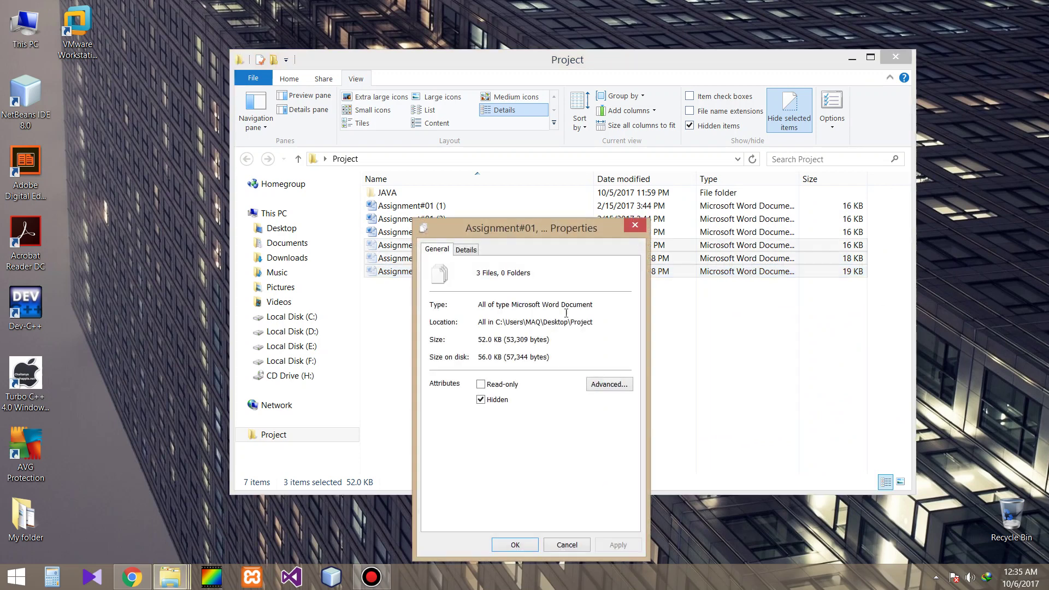
pyautogui.moveTo(551, 230); pyautogui.dragTo(546, 169)
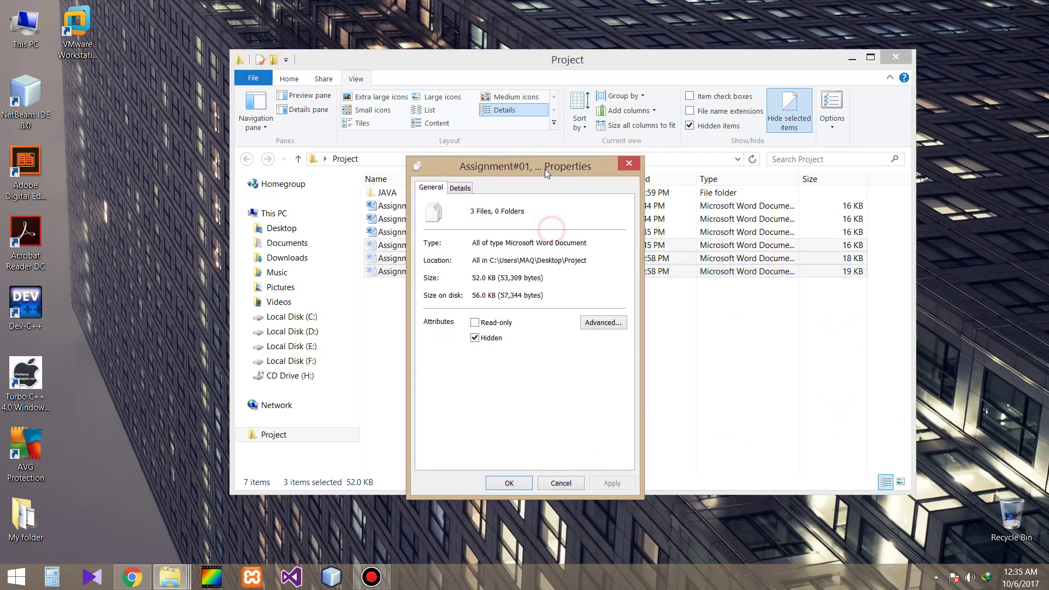
pyautogui.click(474, 338)
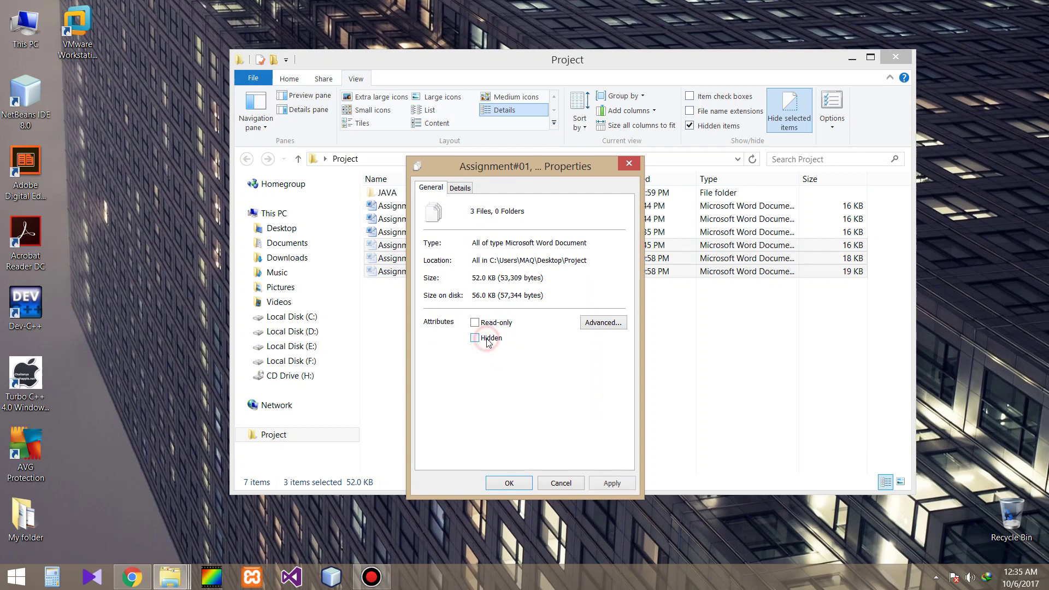
pyautogui.click(613, 483)
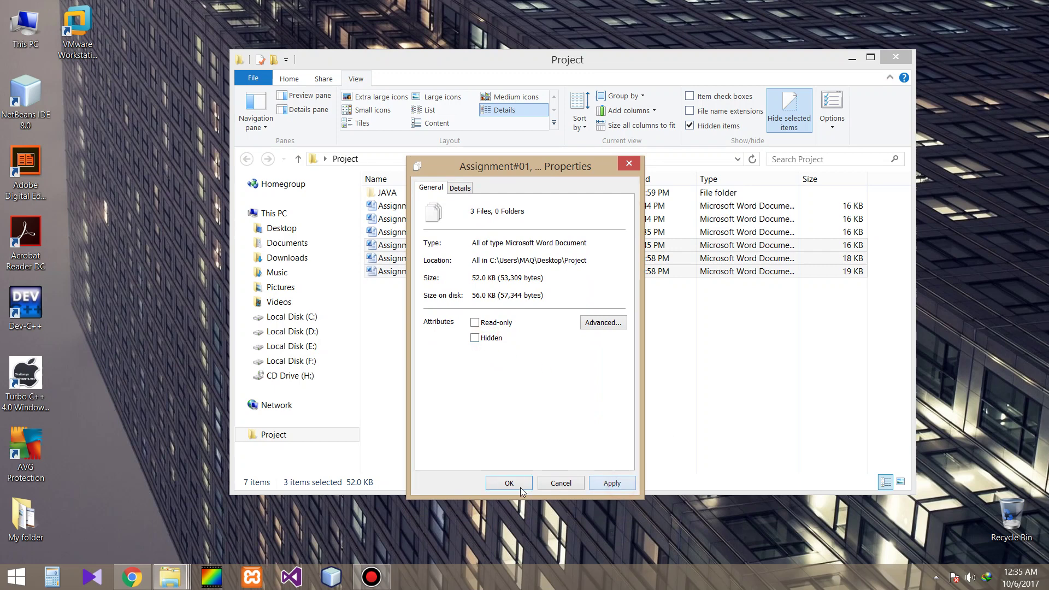
pyautogui.click(514, 484)
pyautogui.click(449, 325)
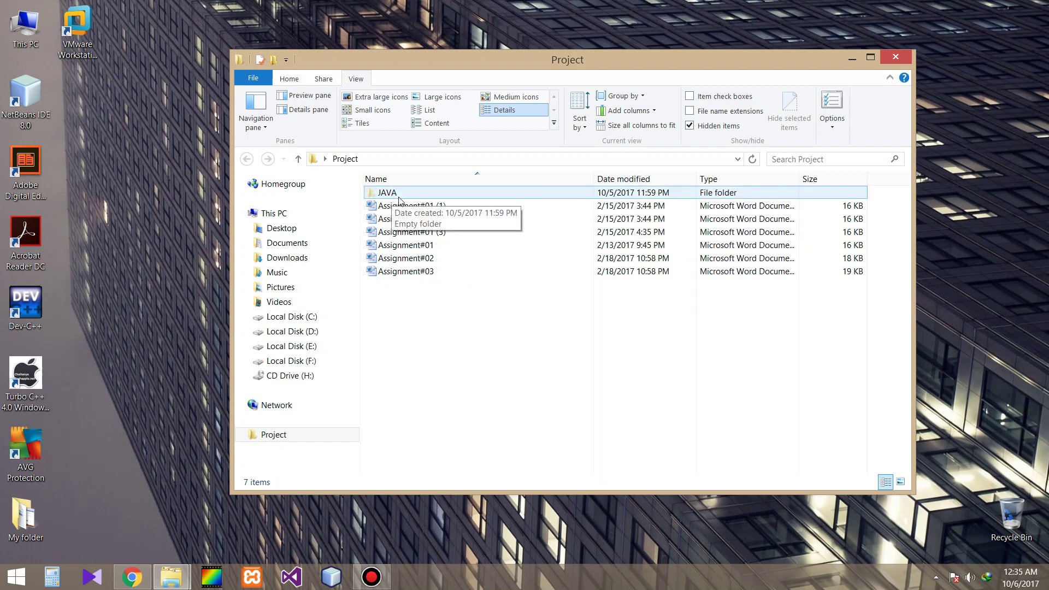
# Set the folder options to "Don't show hidden files, folders, or drives" and close the dialog.
pyautogui.click(832, 105)
pyautogui.moveTo(488, 198); pyautogui.dragTo(826, 156)
pyautogui.click(638, 172)
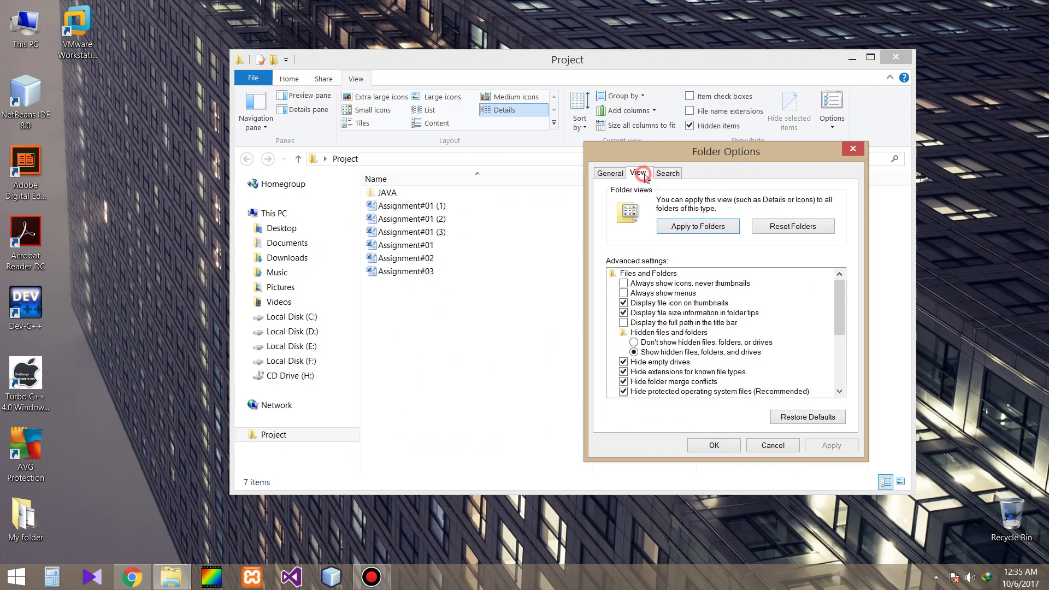
pyautogui.click(680, 343)
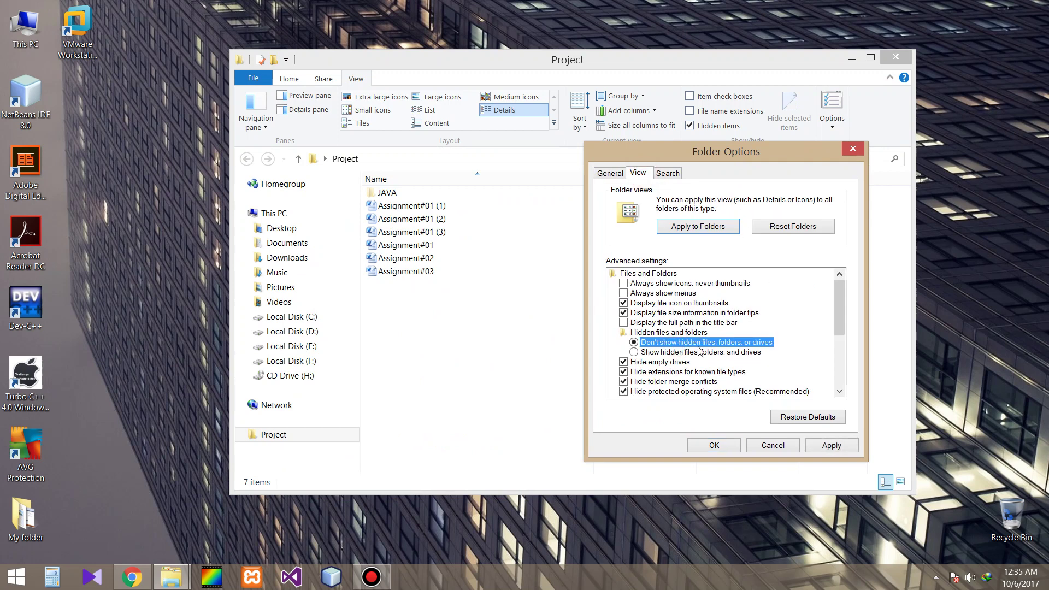
pyautogui.click(832, 446)
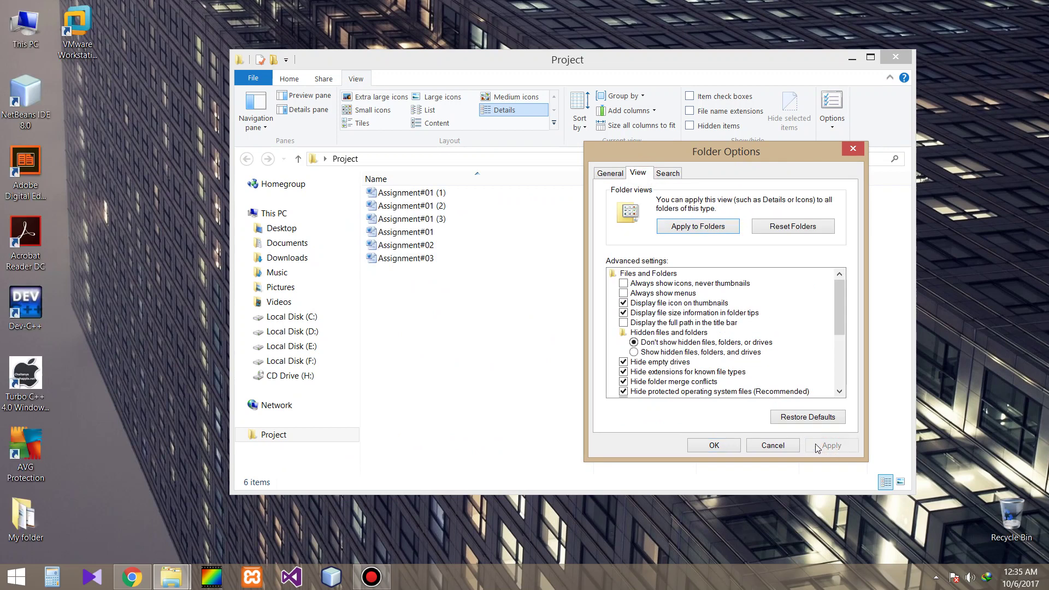
pyautogui.click(715, 445)
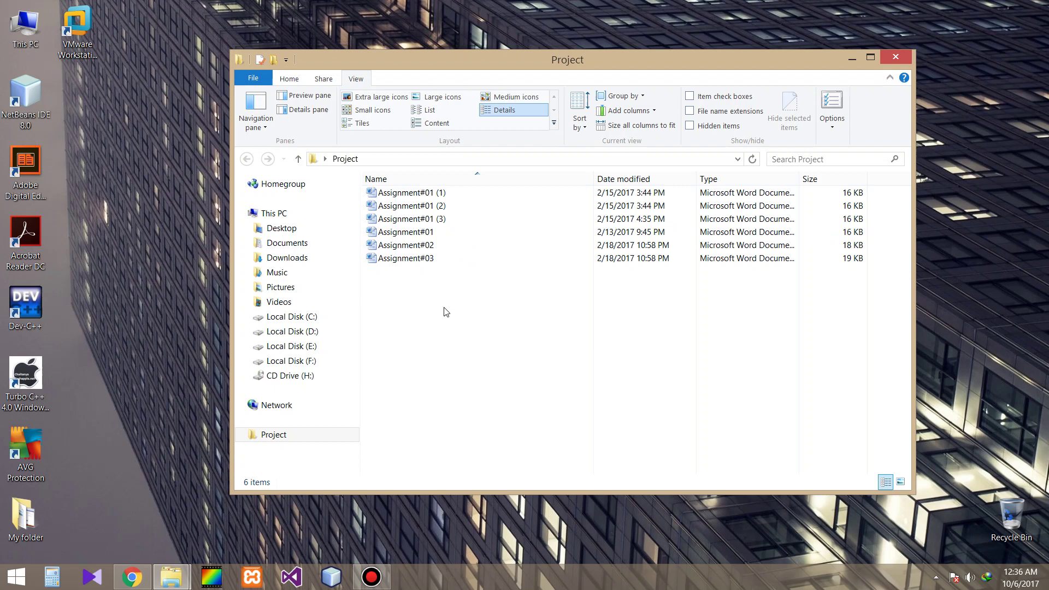
# Hide Assignment#01, Assignment#02 and Assignment#03 with Hide selected items, and turn on the display of hidden items.
pyautogui.moveTo(418, 278); pyautogui.dragTo(417, 228)
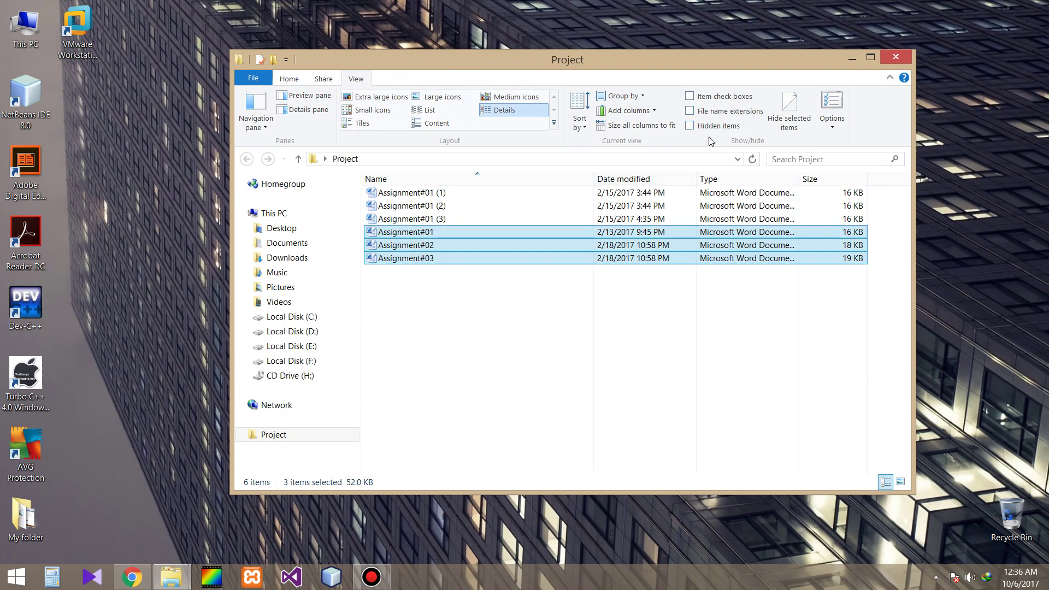
pyautogui.click(796, 116)
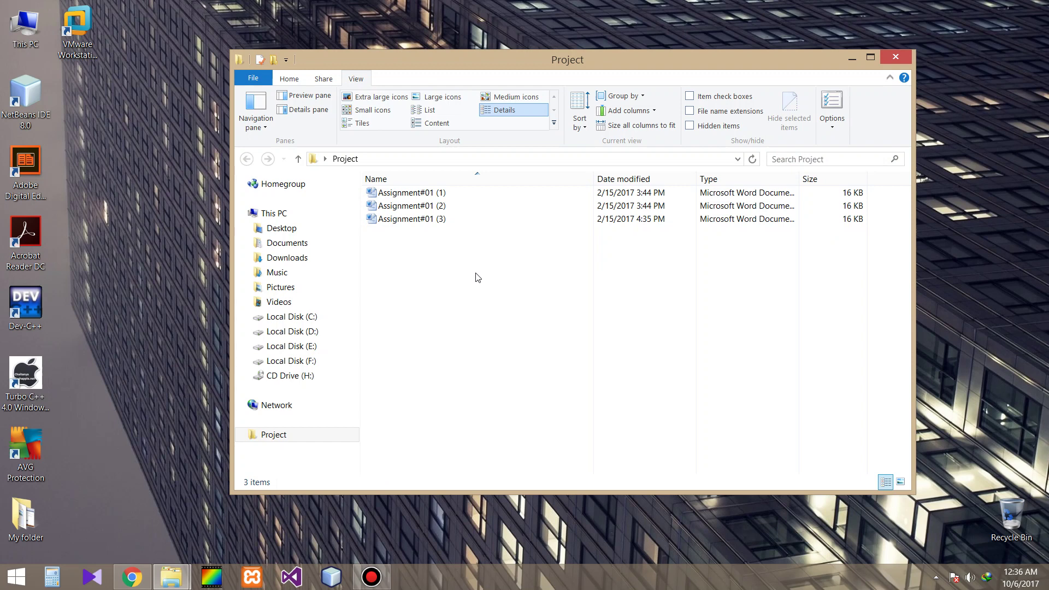
pyautogui.click(690, 126)
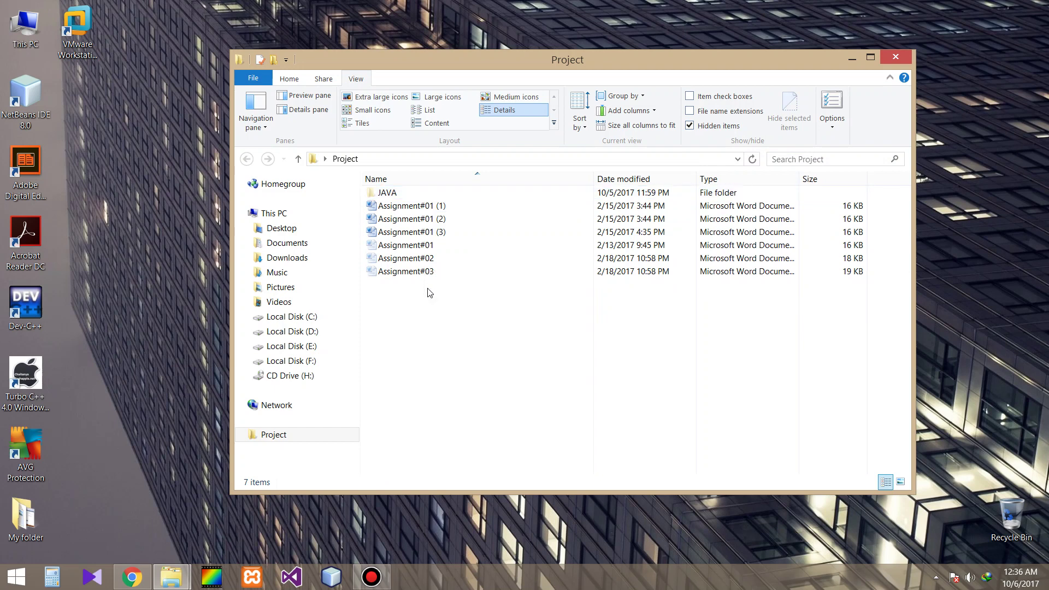
# Unhide the Assignment#01, Assignment#02 and Assignment#03 documents with Hide selected items, and clear the selection.
pyautogui.moveTo(428, 294); pyautogui.dragTo(424, 243)
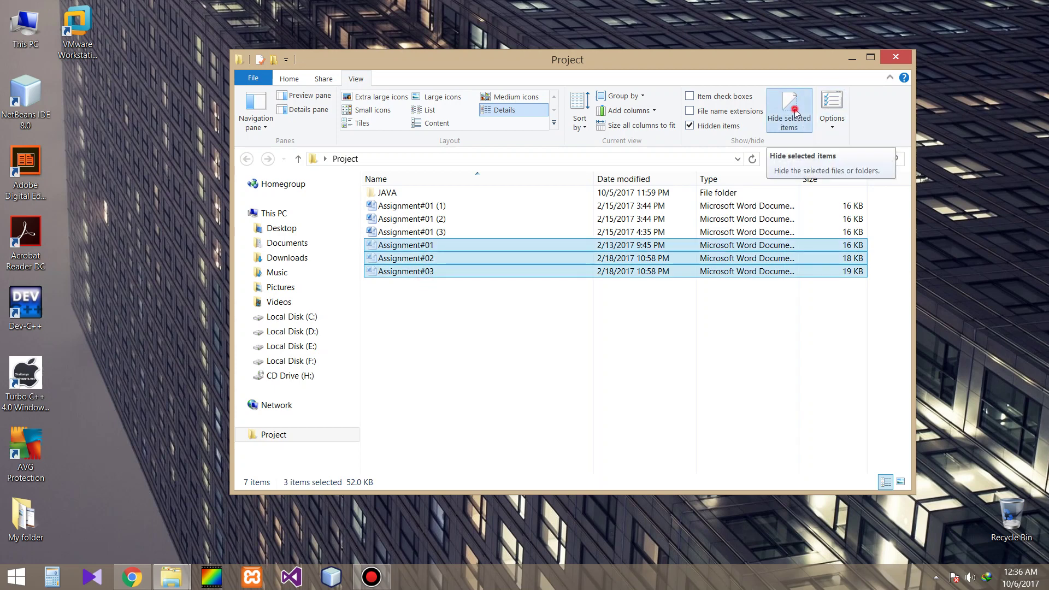
pyautogui.click(480, 372)
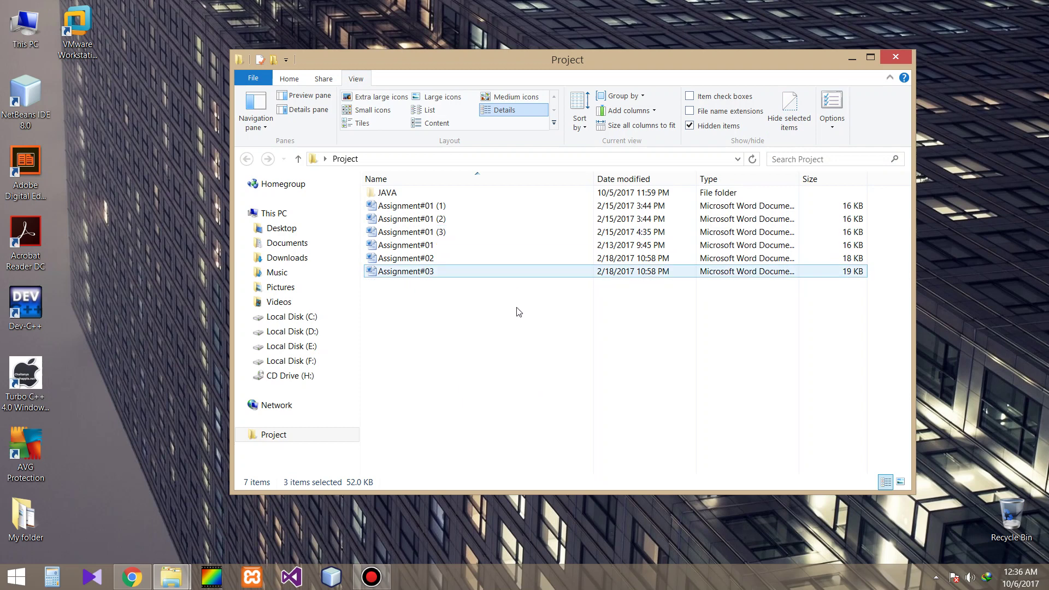
pyautogui.click(460, 321)
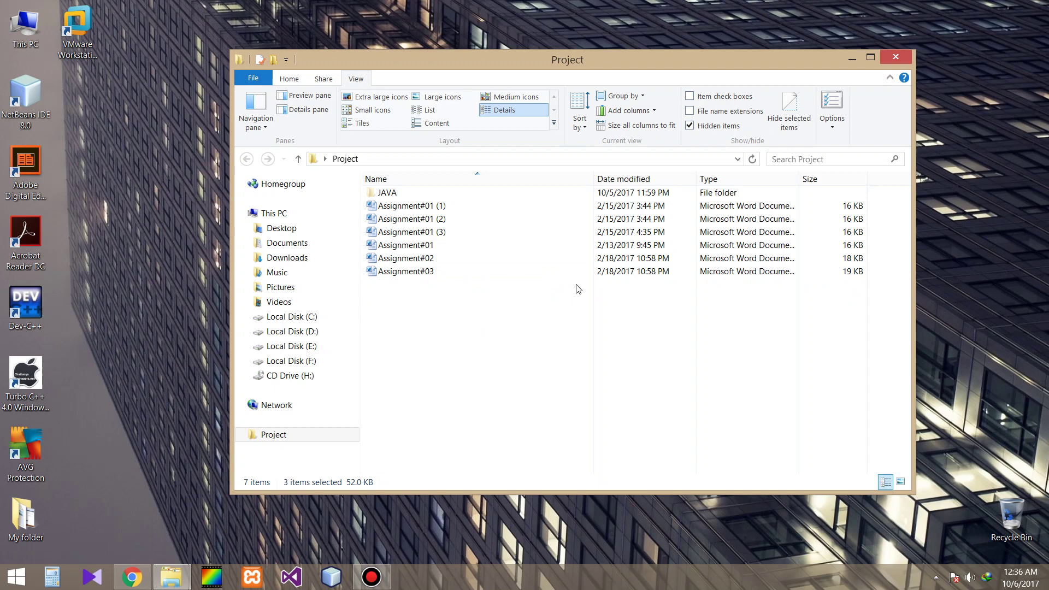
# Turn off the display of hidden items in the Project folder.
pyautogui.click(720, 127)
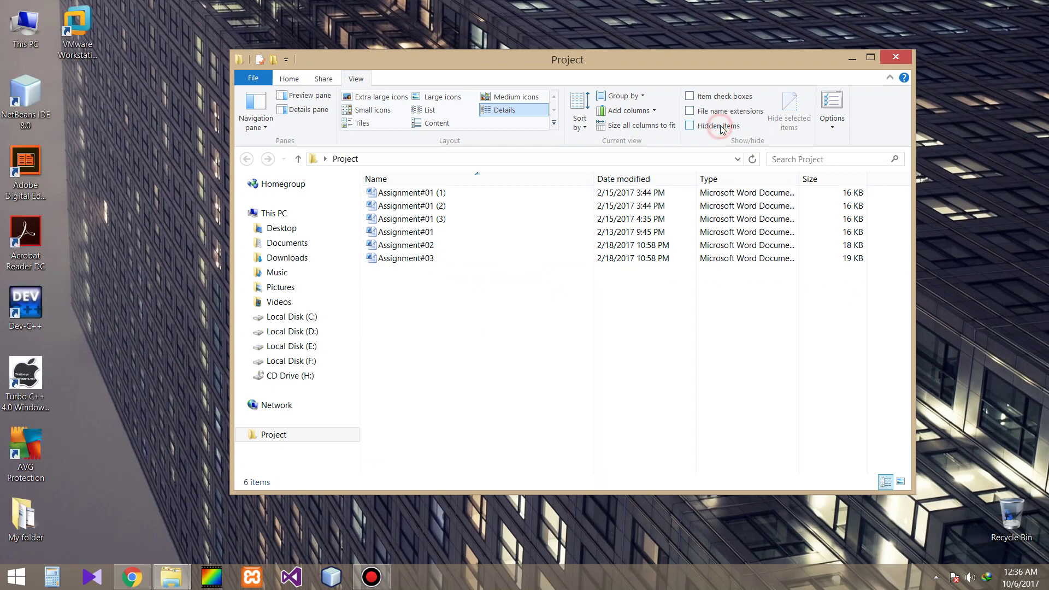
pyautogui.click(602, 342)
pyautogui.click(506, 319)
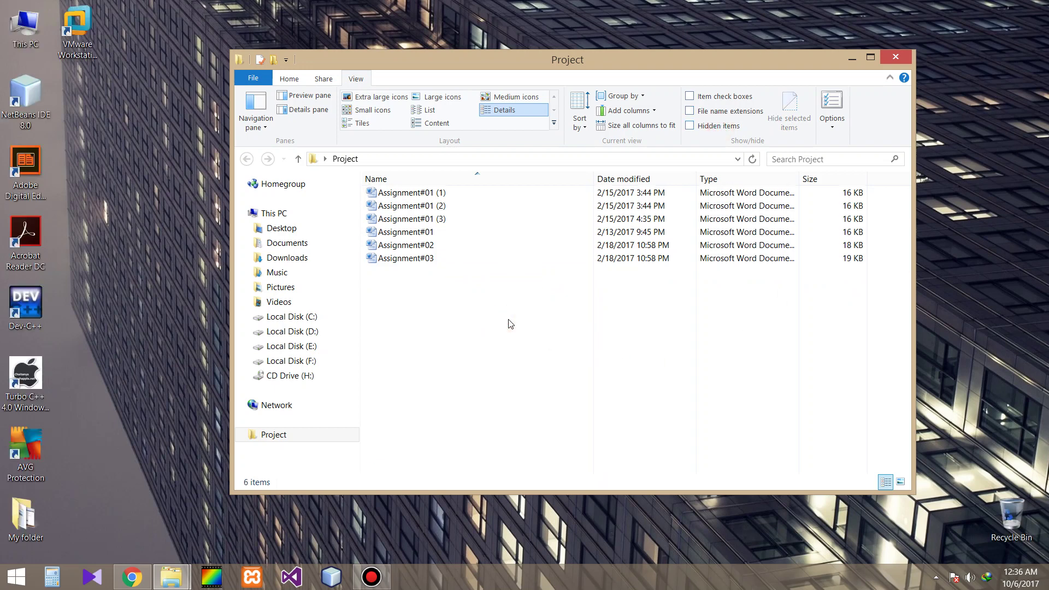